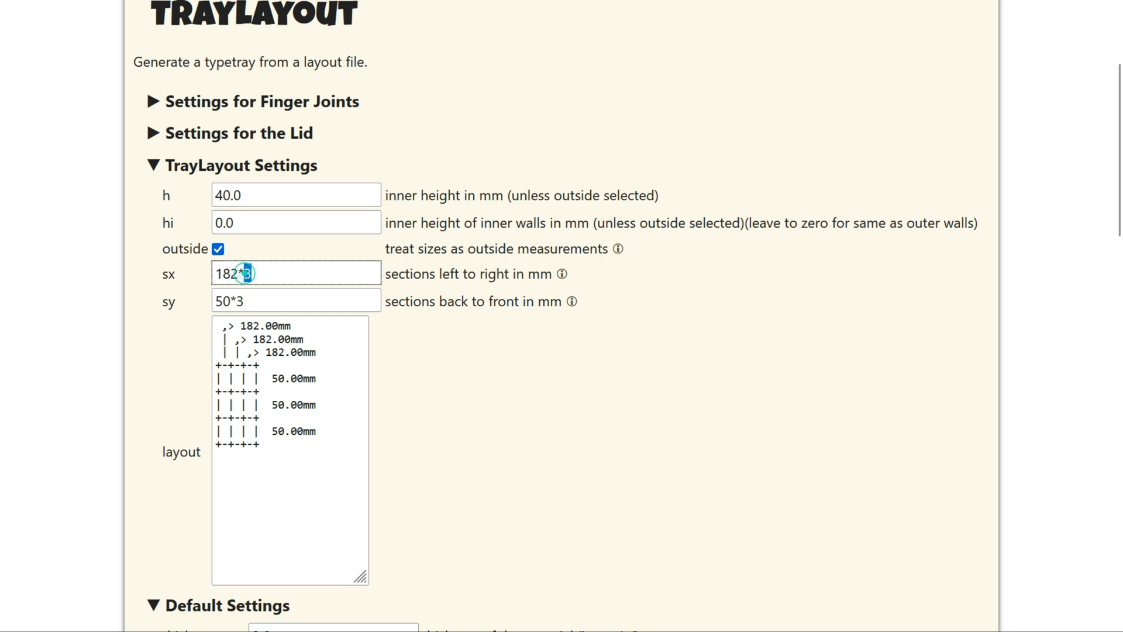
Set sx to 182*2 and sy to 132*2 for two-by-two tray sections.
type("2")
left_click(254, 297)
left_click(254, 300)
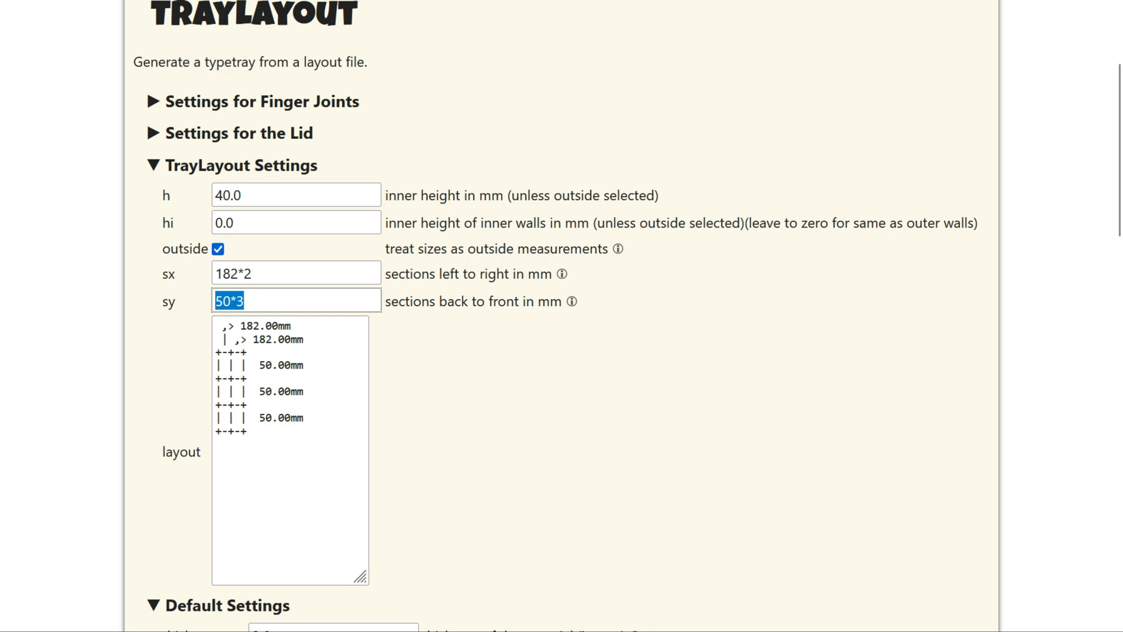
type("132")
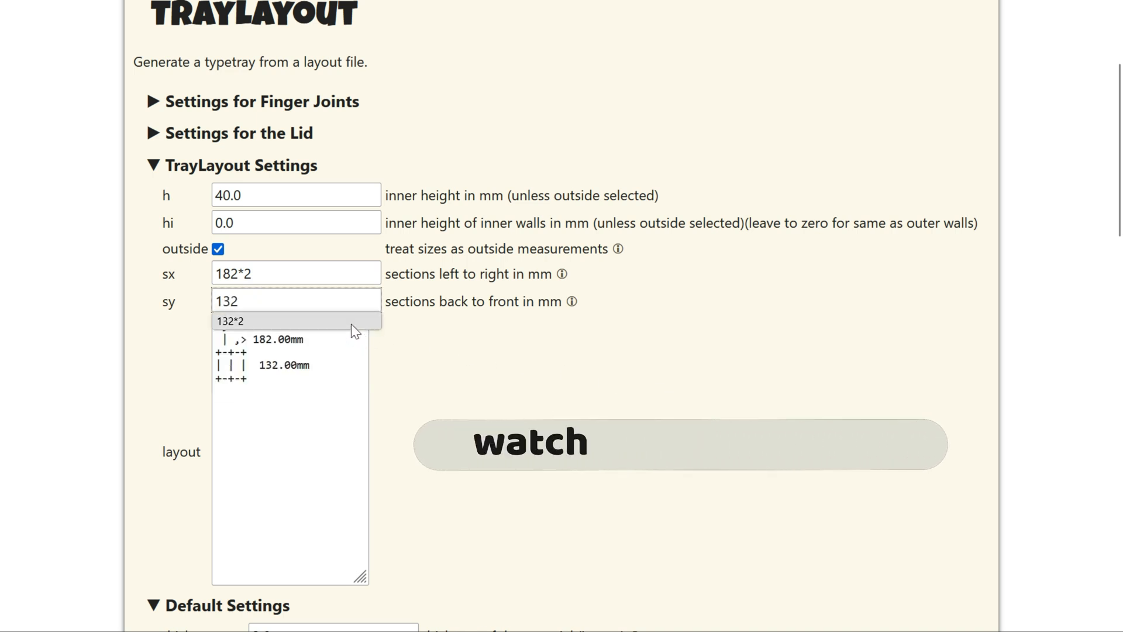
left_click(355, 321)
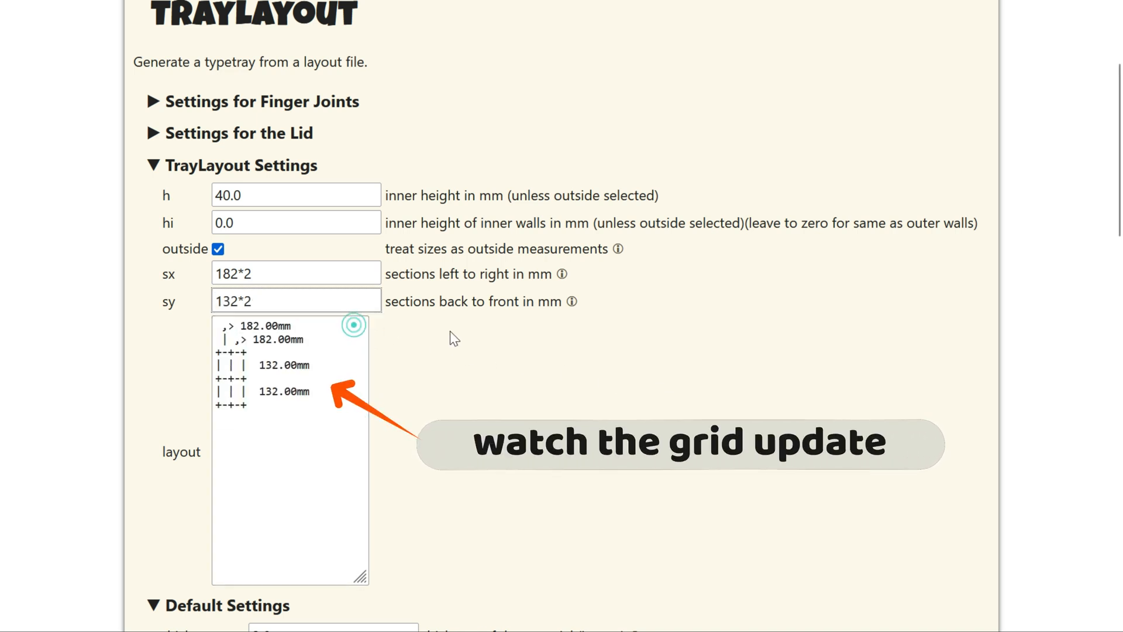
Set burn correction and the reference rectangle to 0 in Default Settings.
scroll(452, 331, "down", 2)
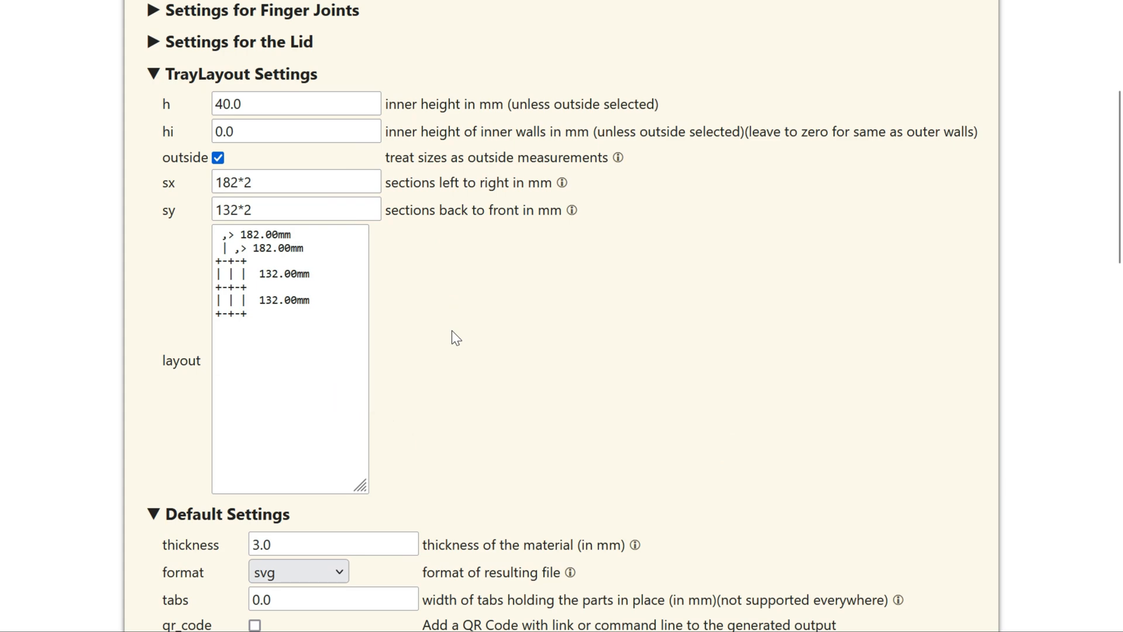
scroll(452, 331, "down", 3)
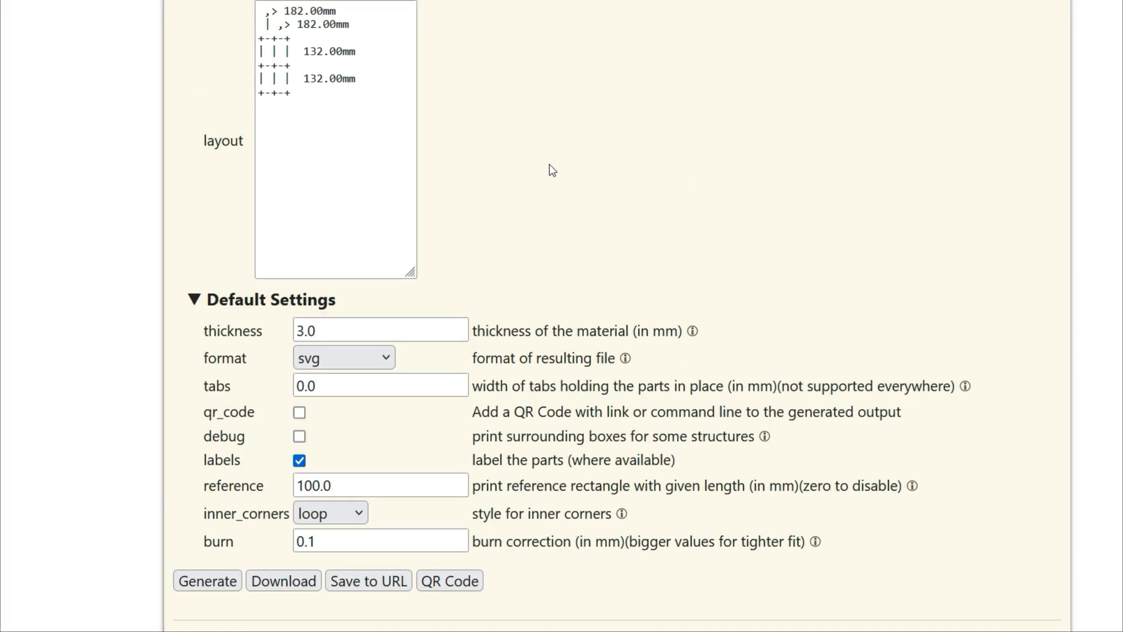
scroll(529, 160, "down", 2)
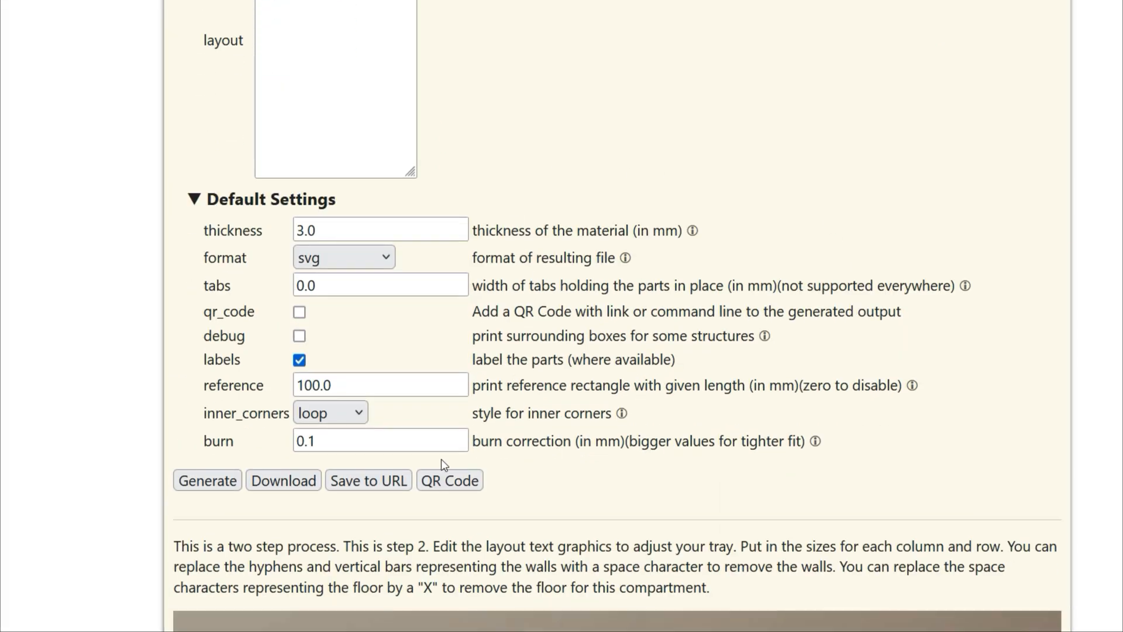
left_click_drag(341, 439, 284, 438)
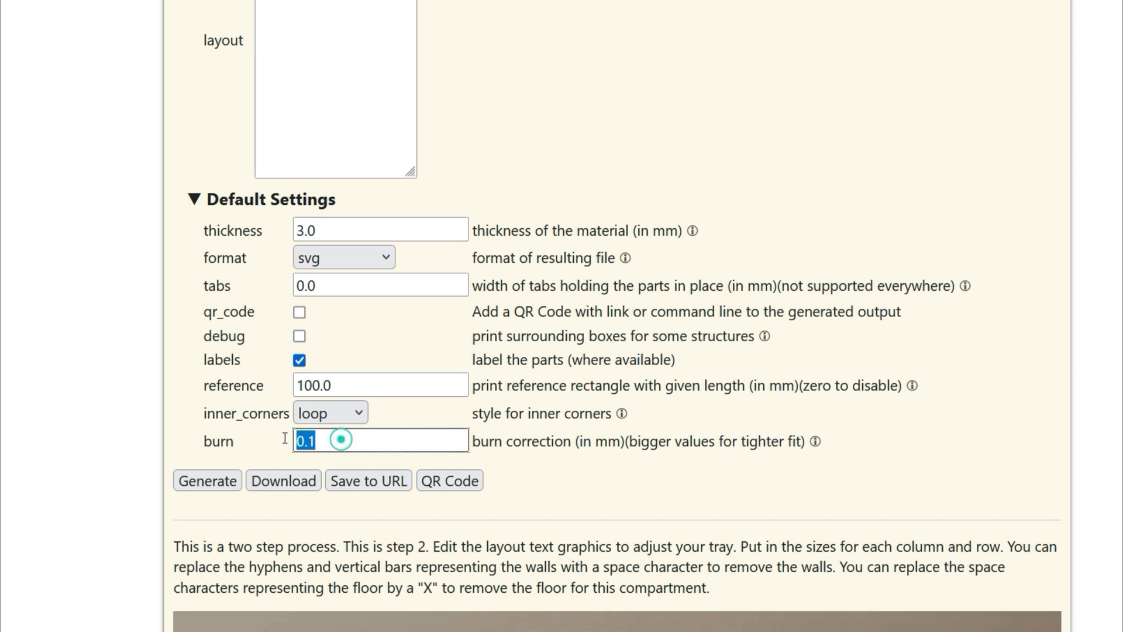
type("0")
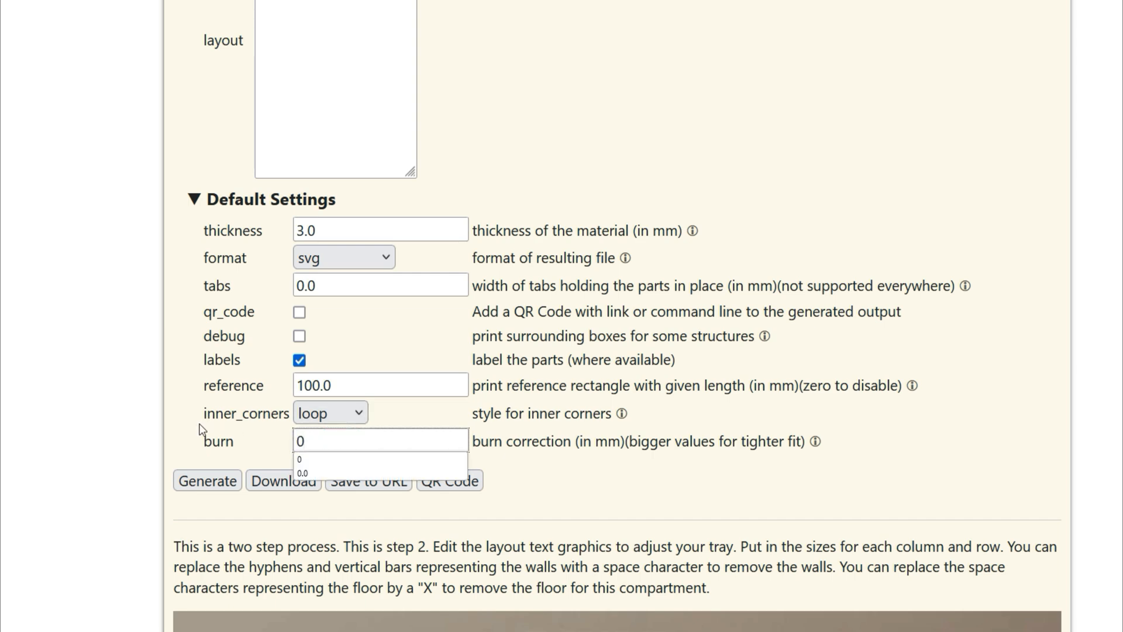
left_click(167, 429)
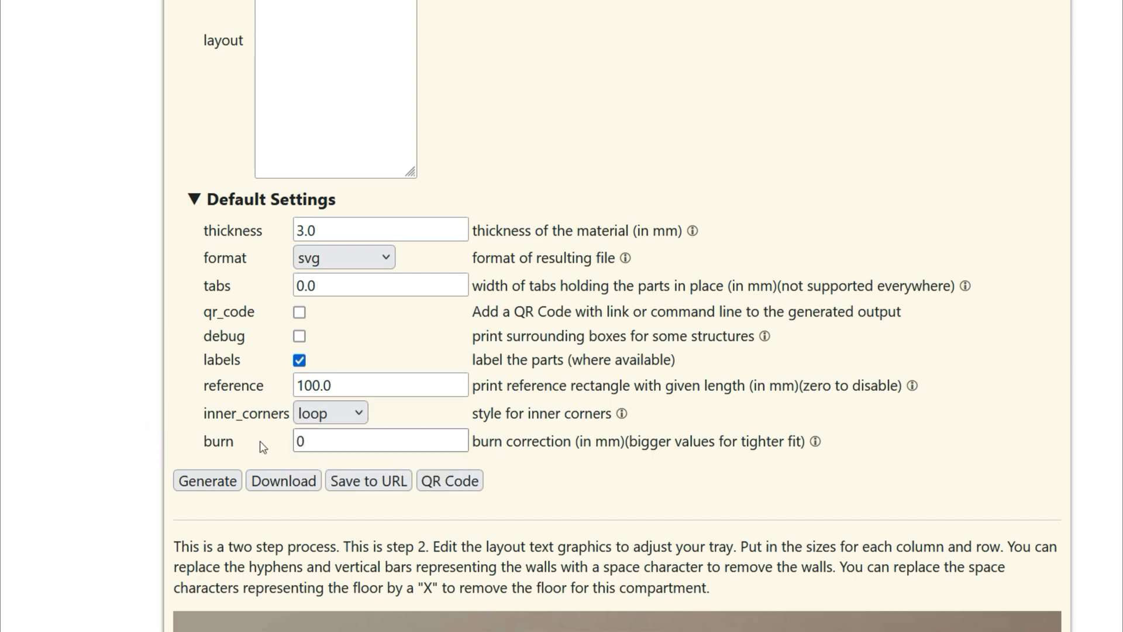
left_click(576, 441)
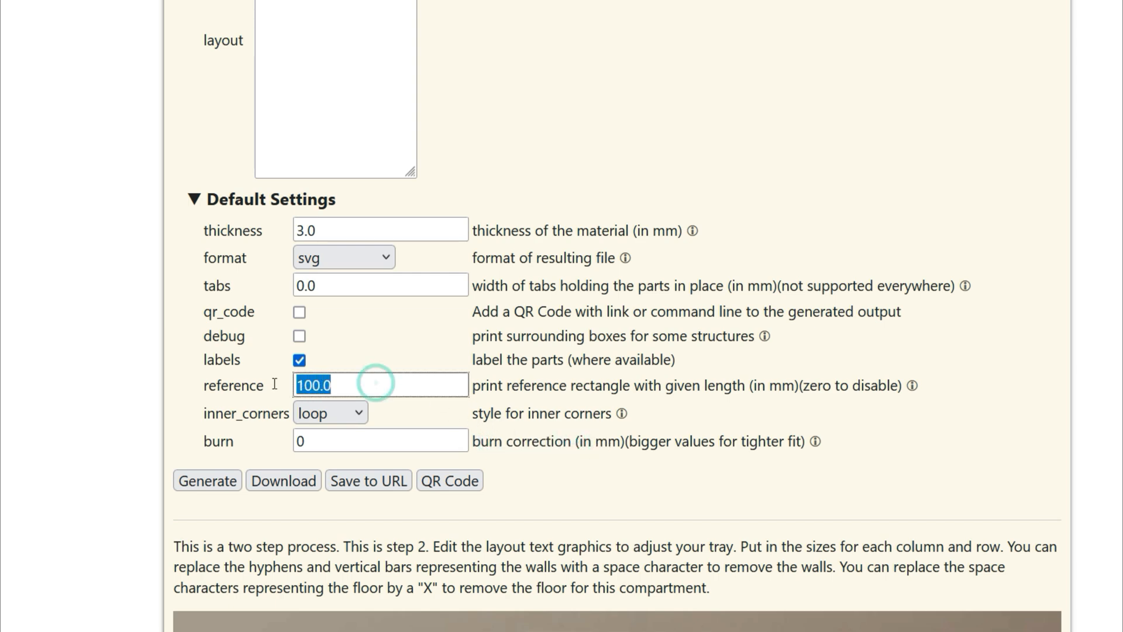
type("0")
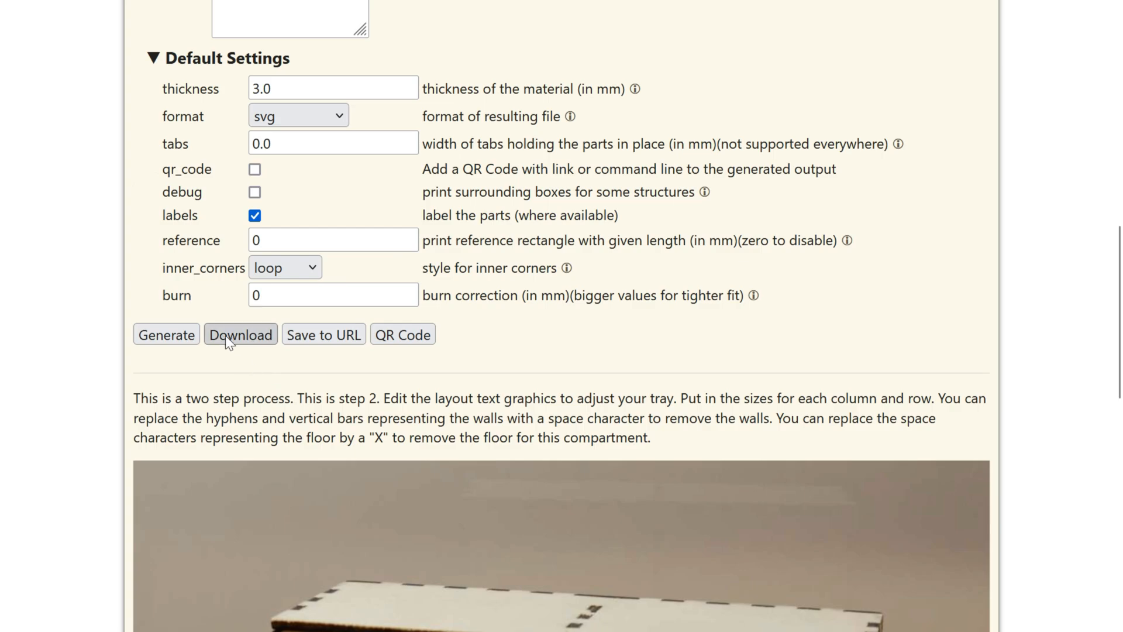
Generate the tray drawing, review it, and set the space between fingers to 3.
left_click(168, 336)
scroll(542, 312, "down", 7)
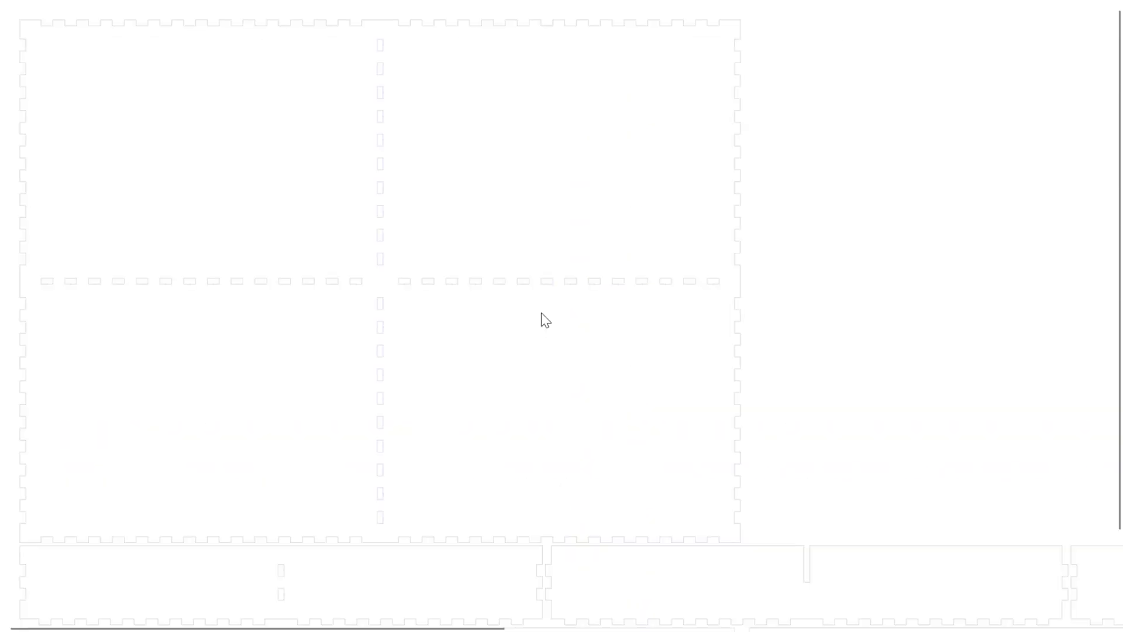
scroll(541, 313, "up", 1)
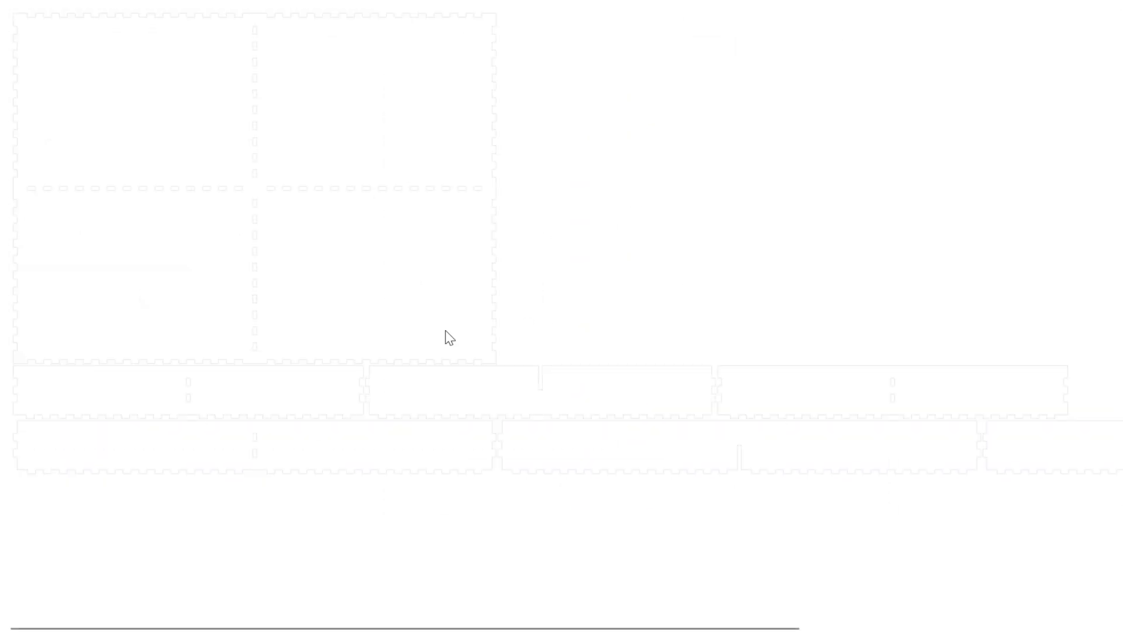
scroll(642, 51, "up", 5)
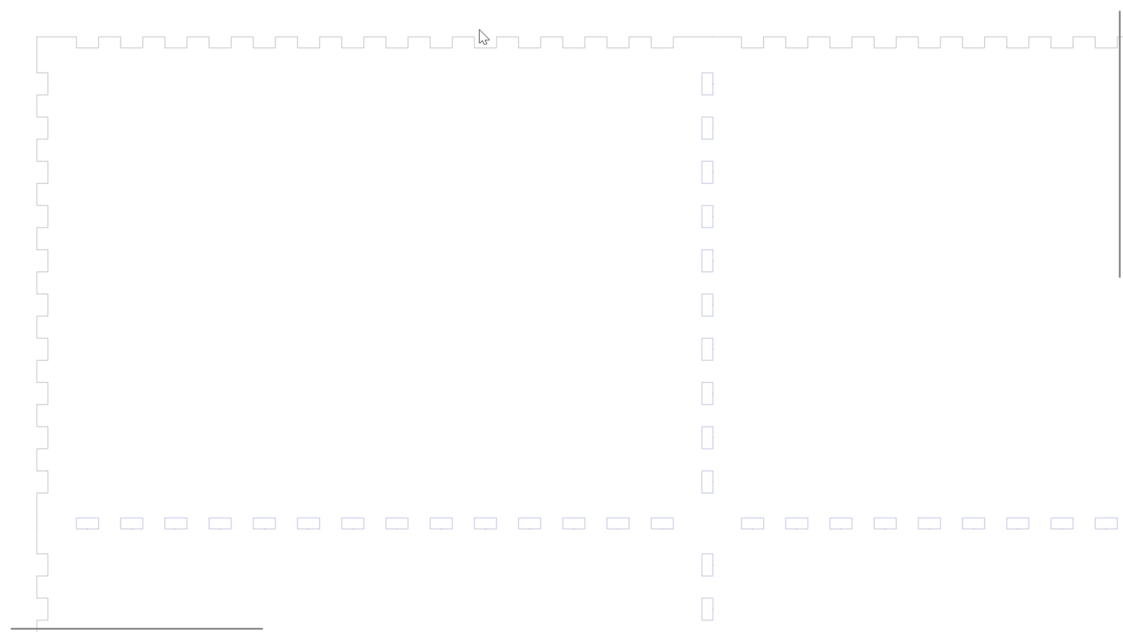
left_click(291, 386)
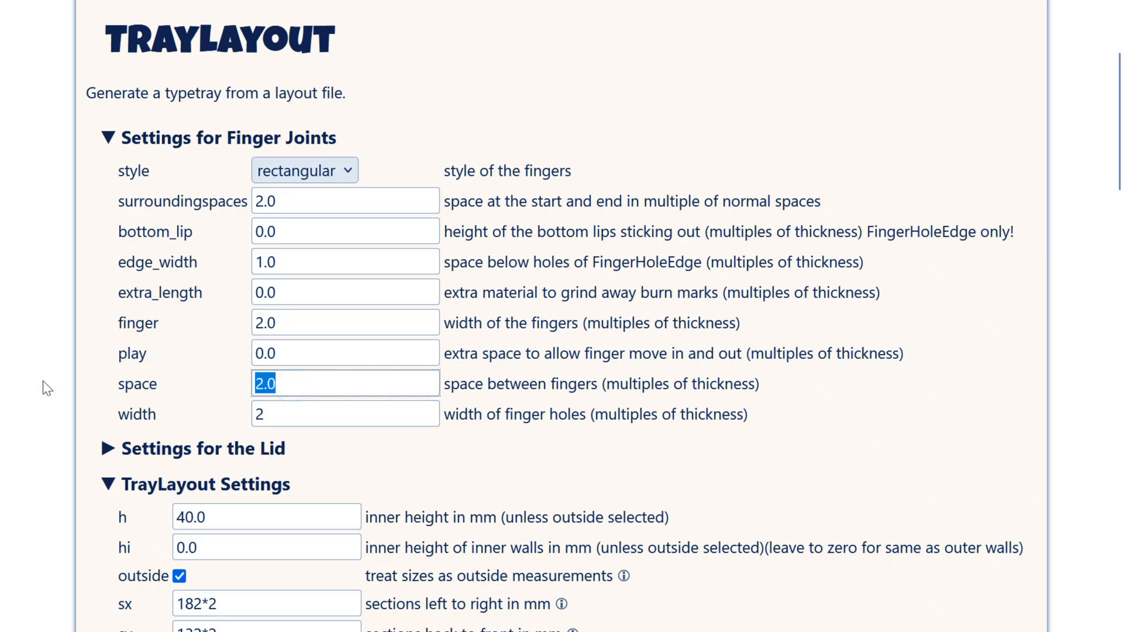
type("3")
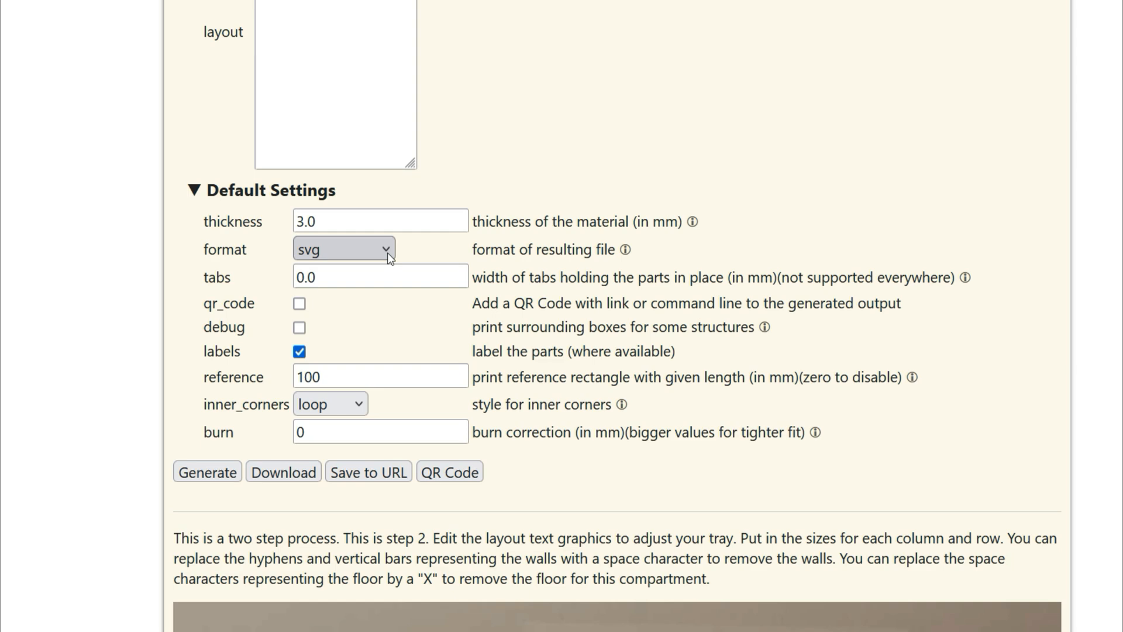
Download the tray with svg kept as the output format.
left_click(388, 253)
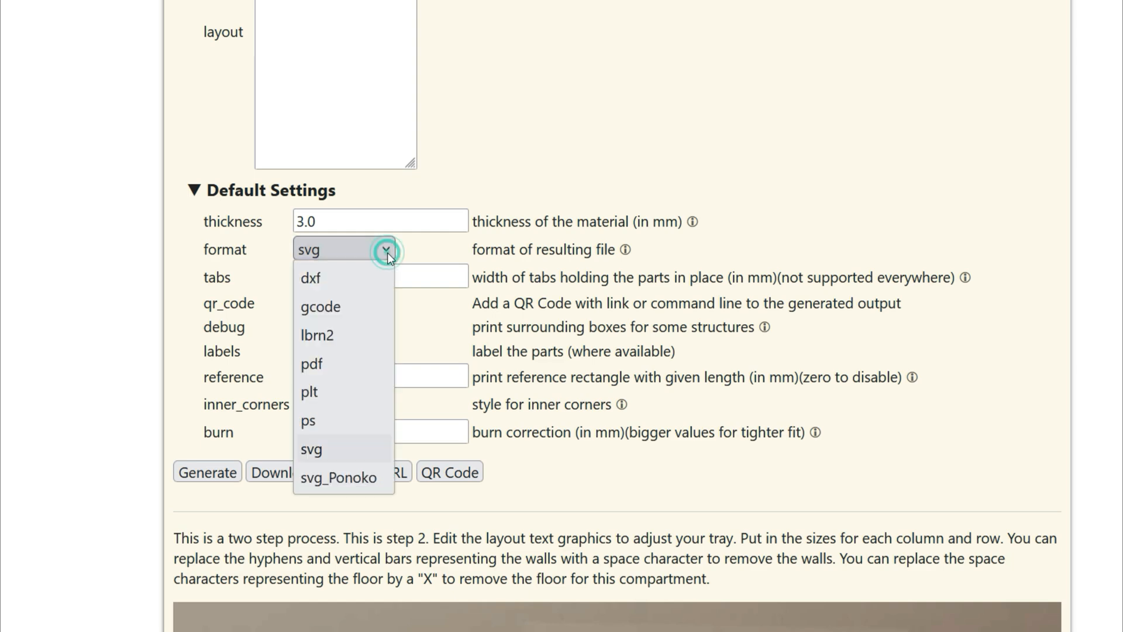
left_click(355, 454)
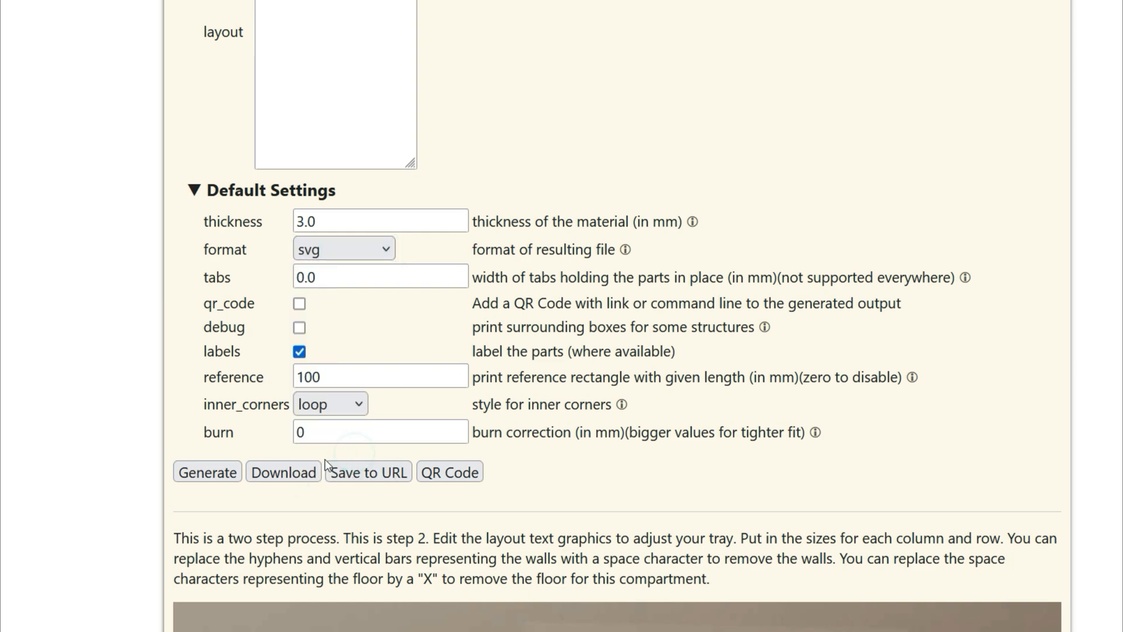
left_click(300, 473)
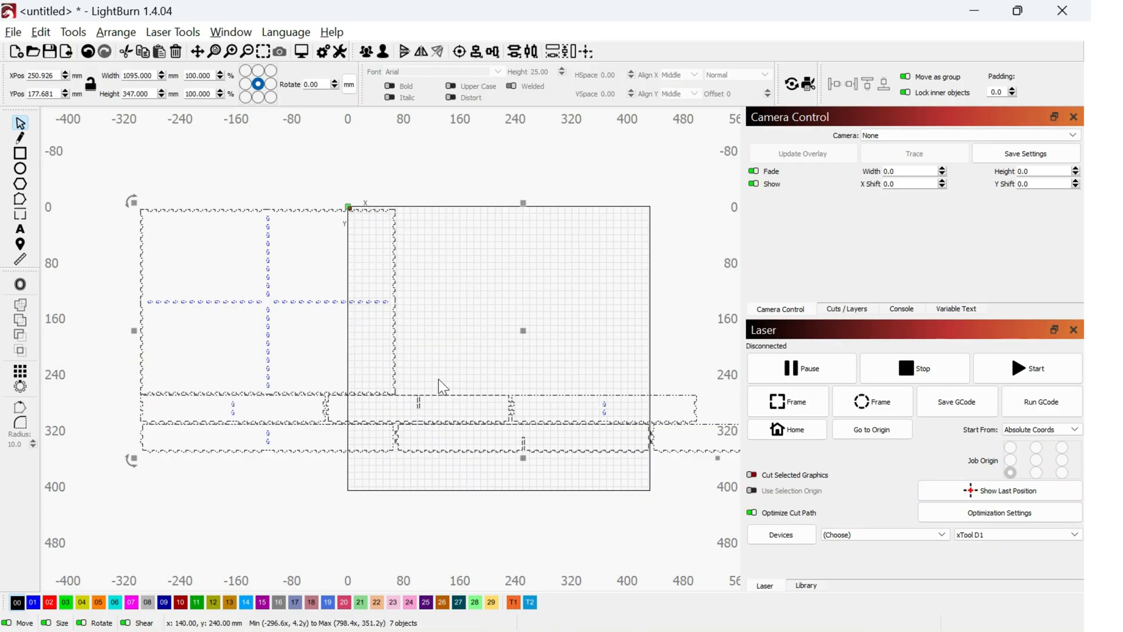
Move the tray base onto the work bed.
left_click(23, 601)
left_click(613, 351)
scroll(613, 352, "down", 2)
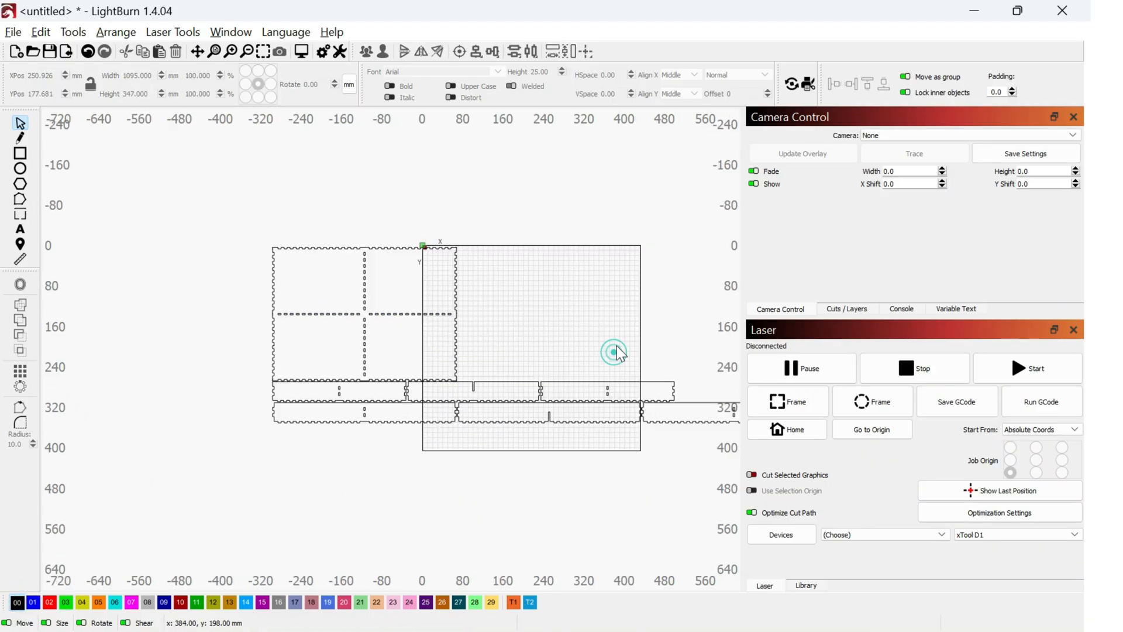
scroll(613, 351, "up", 2)
left_click_drag(395, 301, 636, 309)
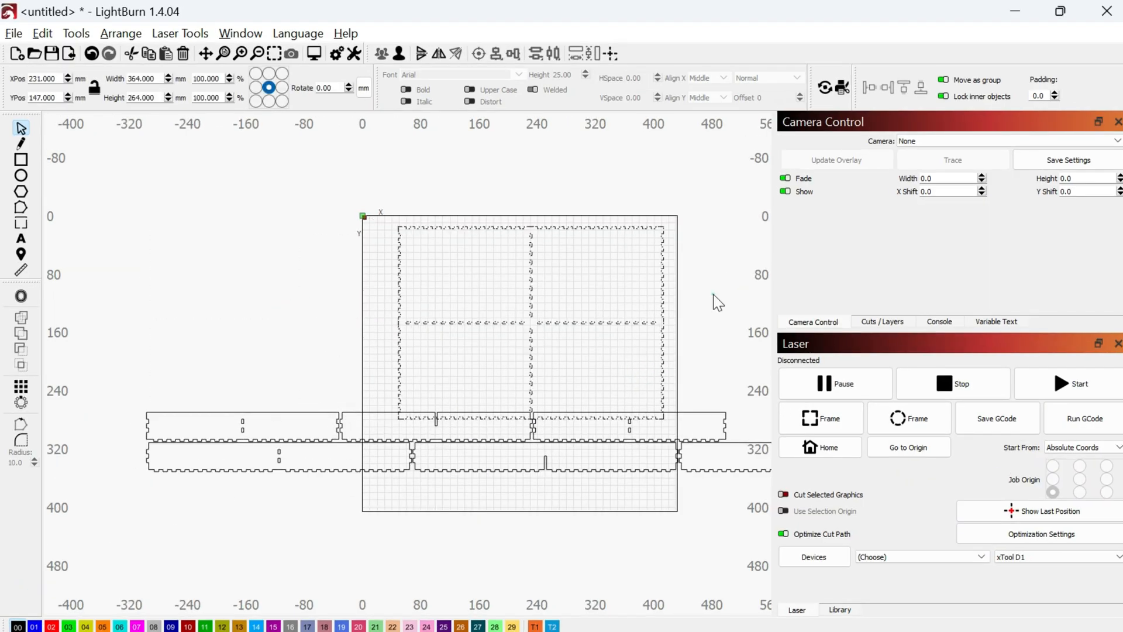
left_click(713, 295)
Stack the side strips in a column left of the base and align the three short strips.
left_click_drag(419, 320, 225, 290)
left_click_drag(617, 317, 234, 248)
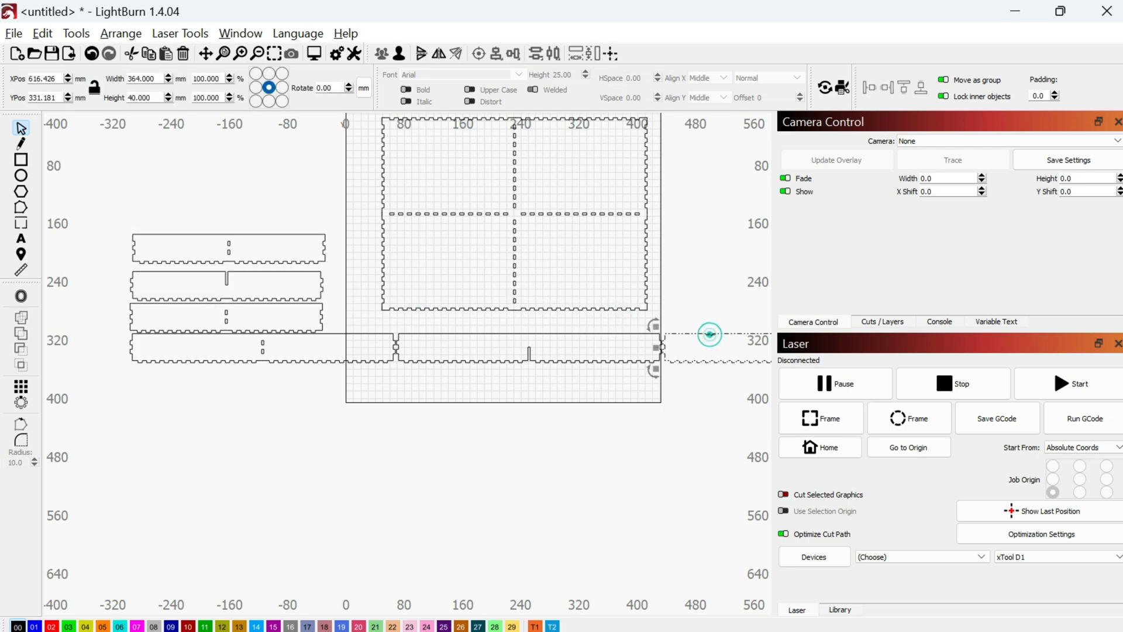
scroll(709, 333, "down", 2)
left_click_drag(681, 433, 292, 457)
left_click_drag(459, 443, 260, 494)
left_click_drag(184, 321, 358, 447)
left_click(497, 56)
left_click(644, 193)
Nudge the top strip down and group the three long strips for alignment.
left_click(1061, 11)
scroll(539, 410, "up", 4)
left_click(494, 275)
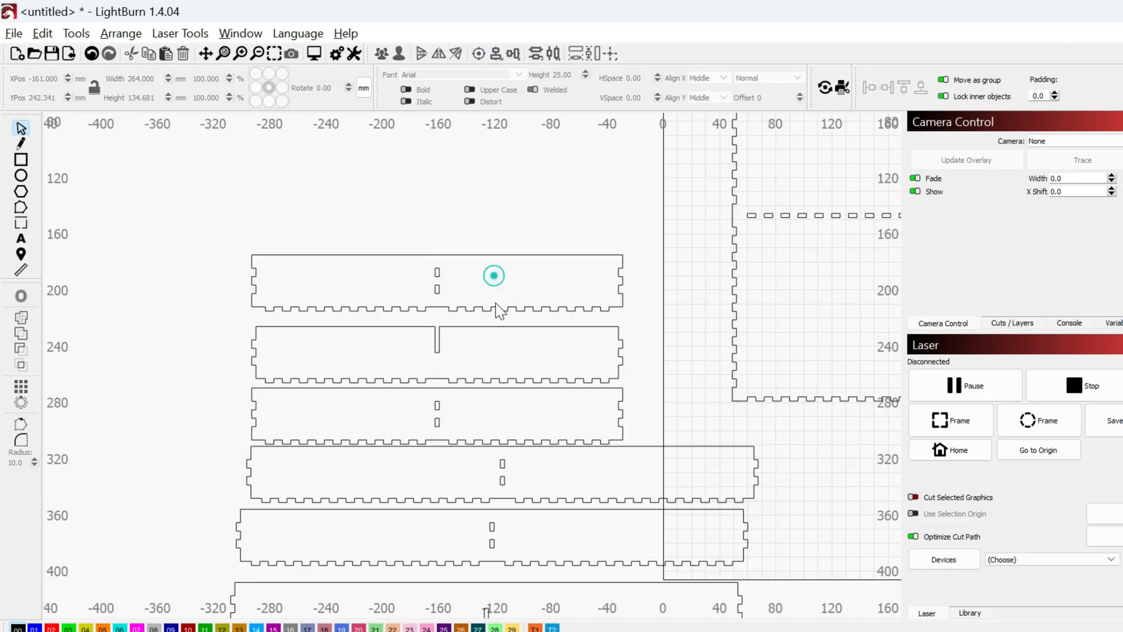
left_click_drag(496, 311, 496, 321)
left_click_drag(199, 231, 778, 462)
left_click(498, 55)
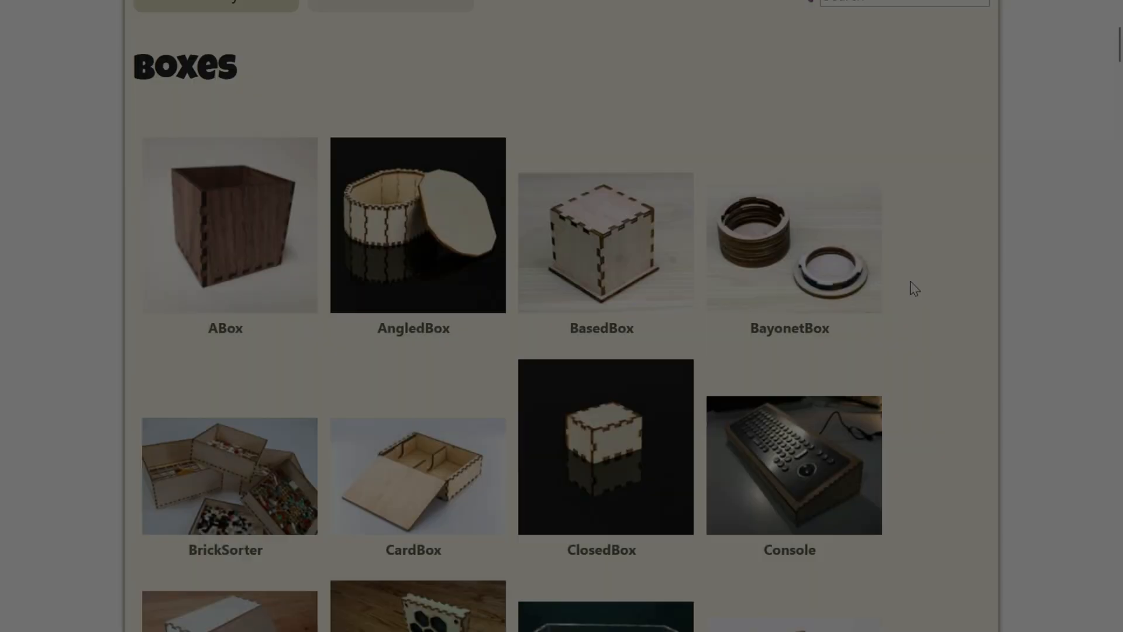
Open the CardBox generator and change sx to 45.
scroll(910, 281, "down", 2)
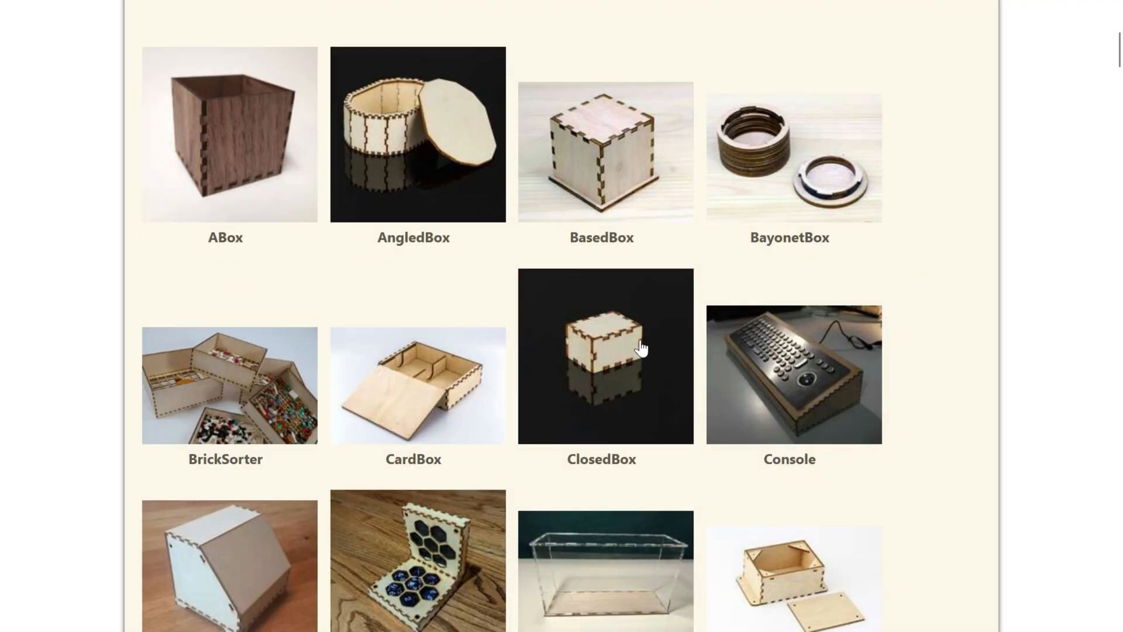
left_click(433, 379)
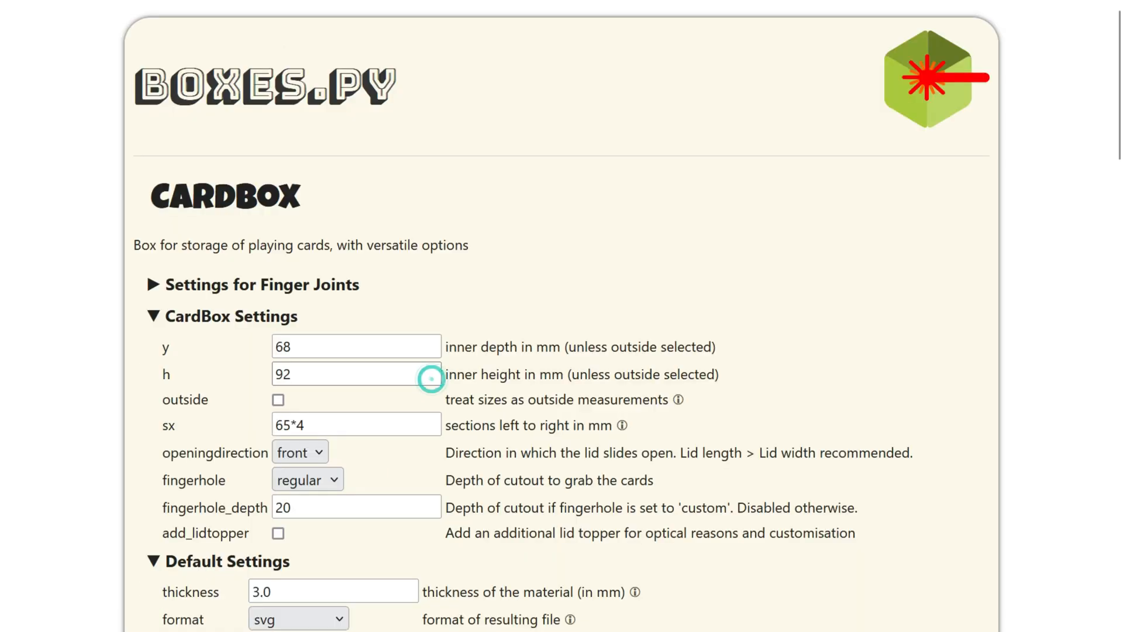
left_click(308, 381)
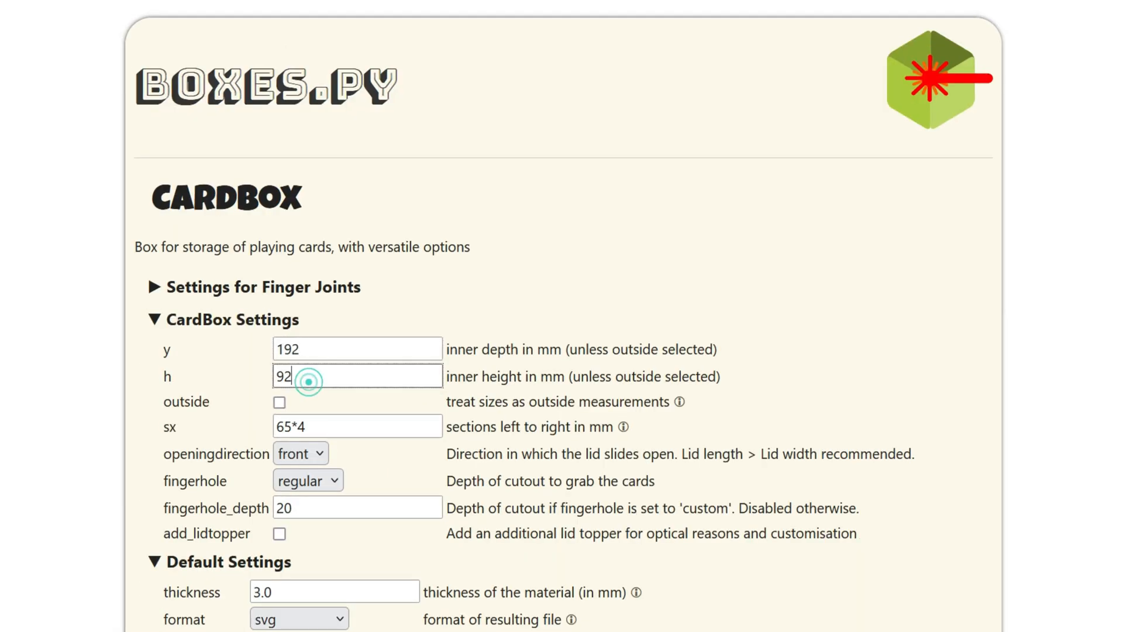
left_click(359, 426)
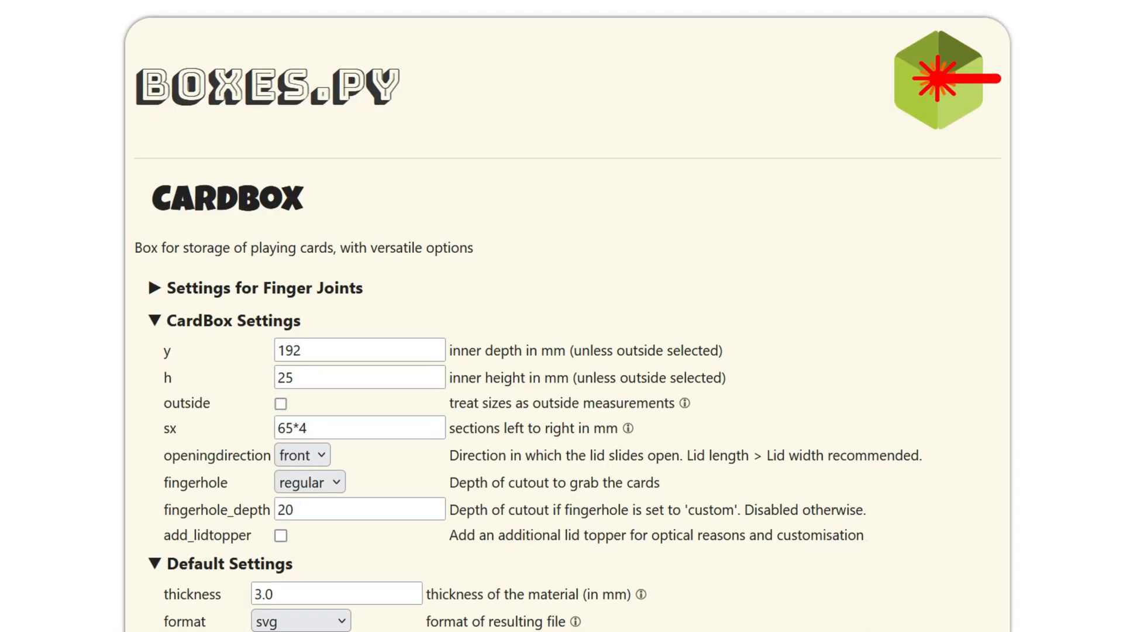
left_click_drag(292, 428, 315, 431)
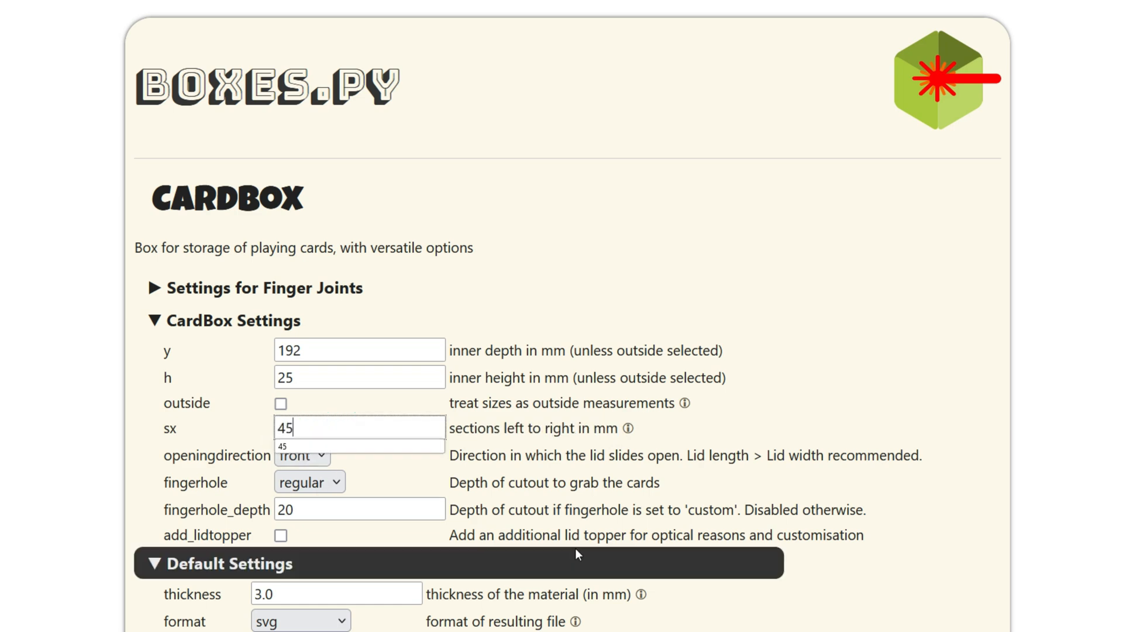
type("45")
Set burn correction and reference to 0.
scroll(578, 554, "down", 5)
type("0")
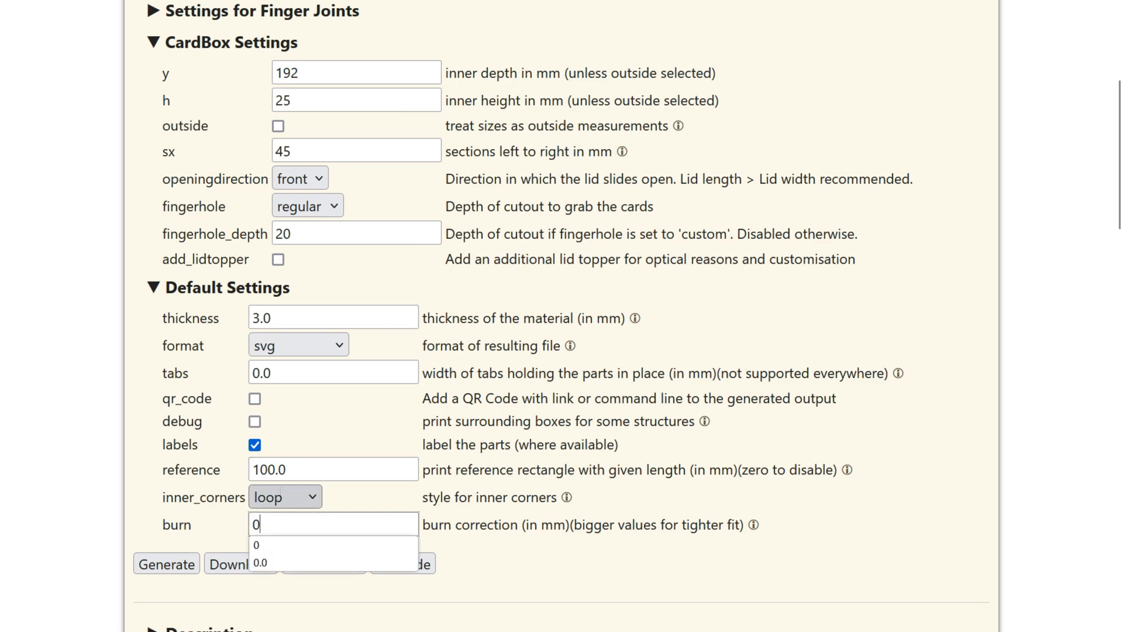
triple_click(293, 471)
type("0")
Set the finger joint width to 2.0 and download CardBox.svg.
scroll(529, 466, "up", 5)
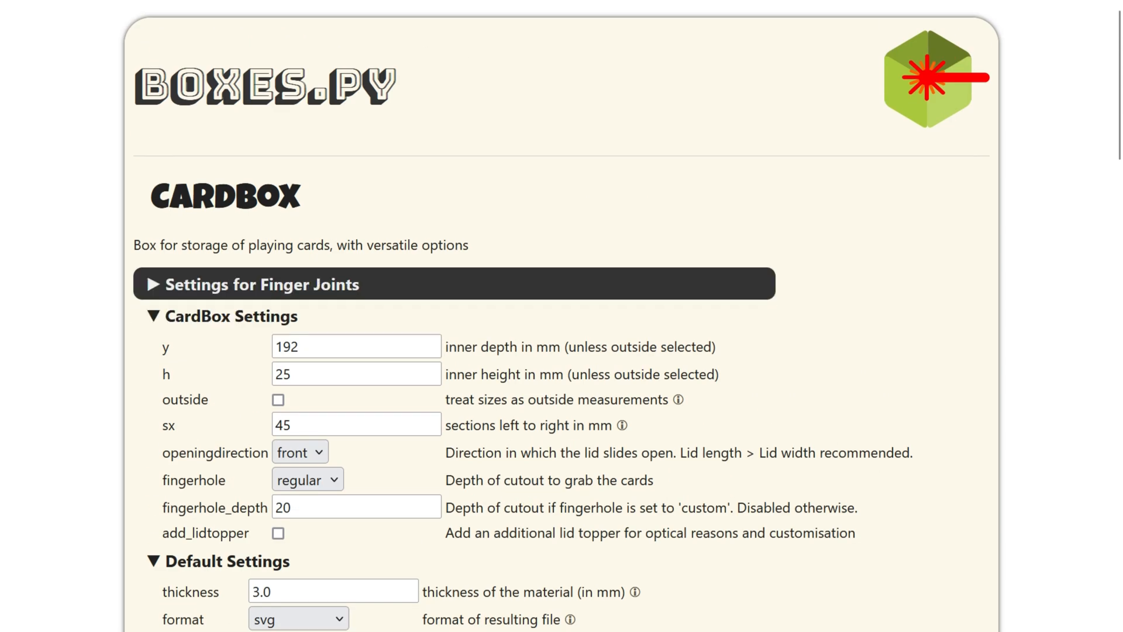
left_click(155, 285)
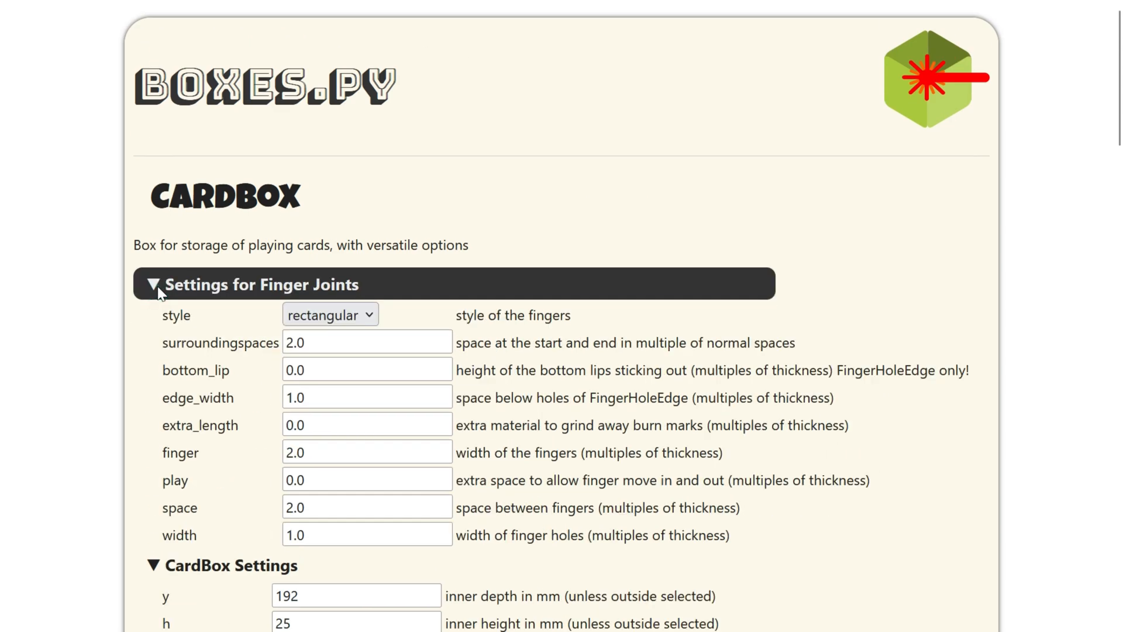
left_click(293, 534)
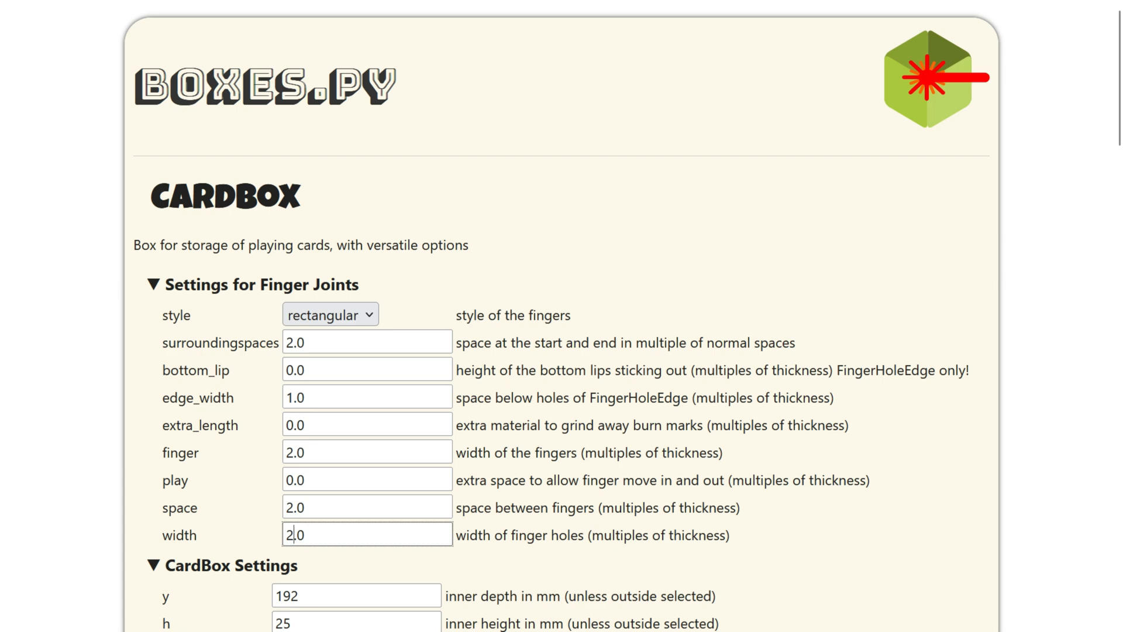
scroll(538, 447, "down", 10)
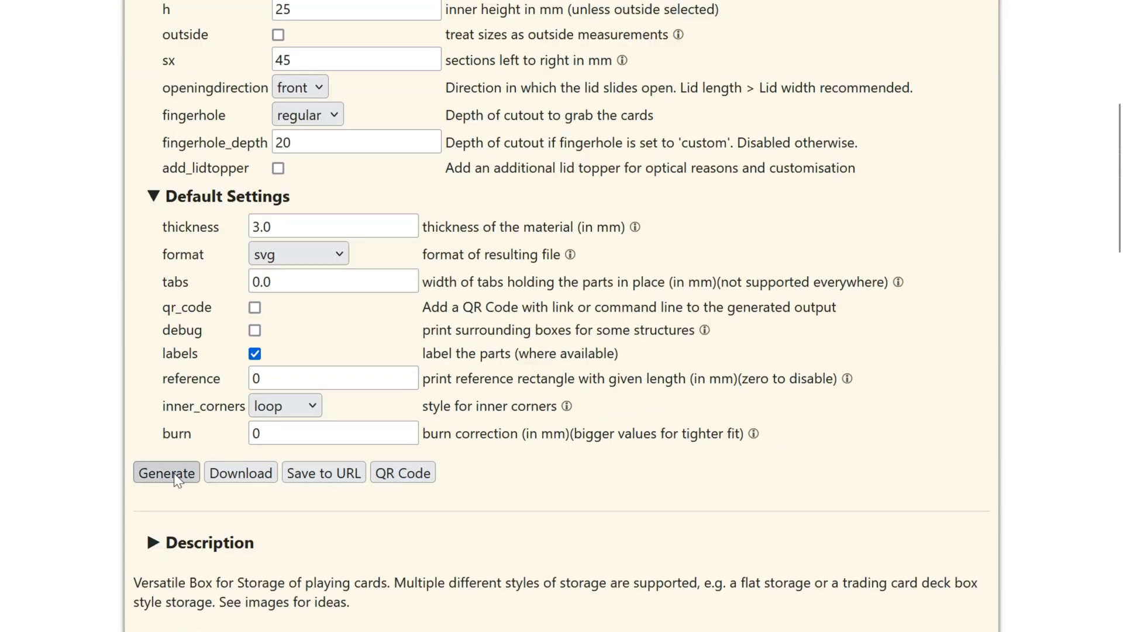
left_click(226, 474)
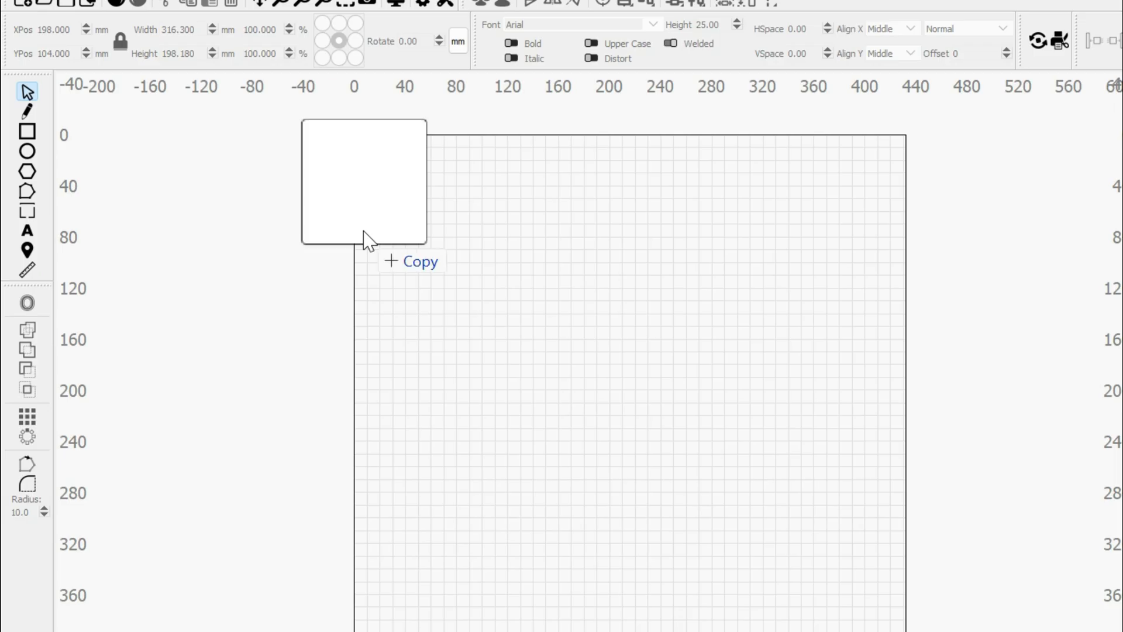
Import CardBox.svg into LightBurn and delete the Inner Side Right part.
left_click_drag(363, 238, 572, 345)
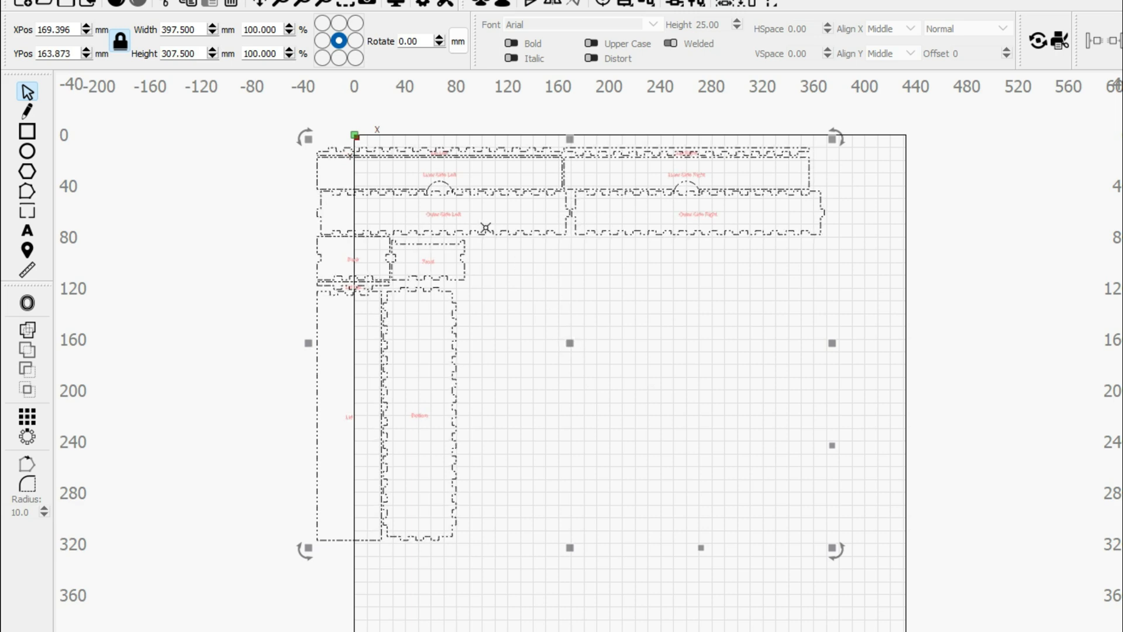
scroll(739, 162, "up", 5)
left_click(794, 286)
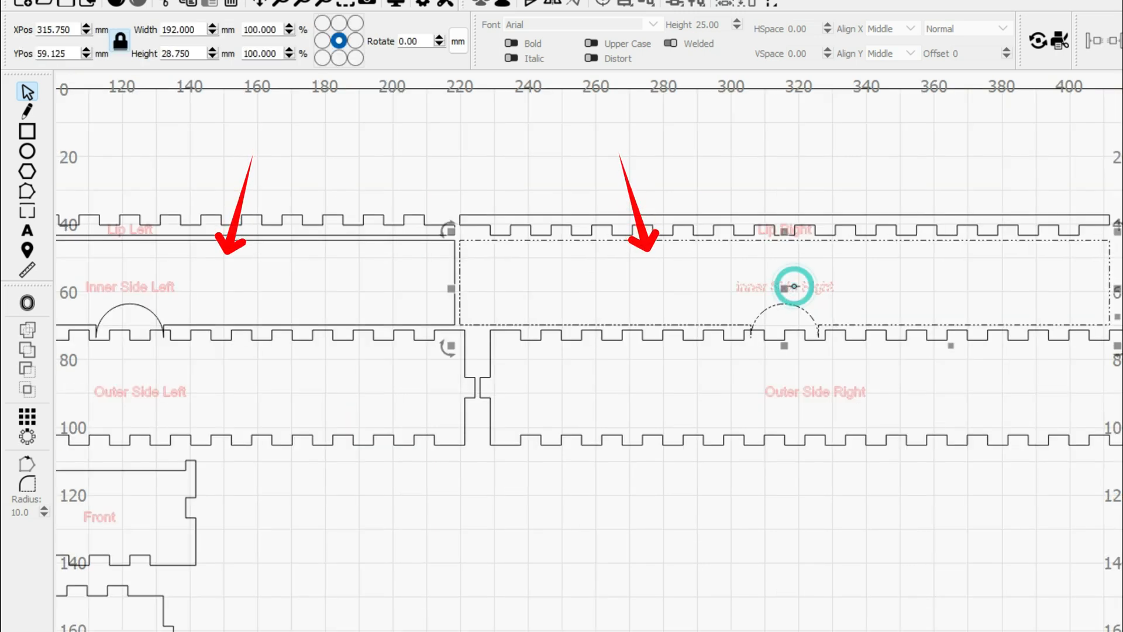
key("Delete")
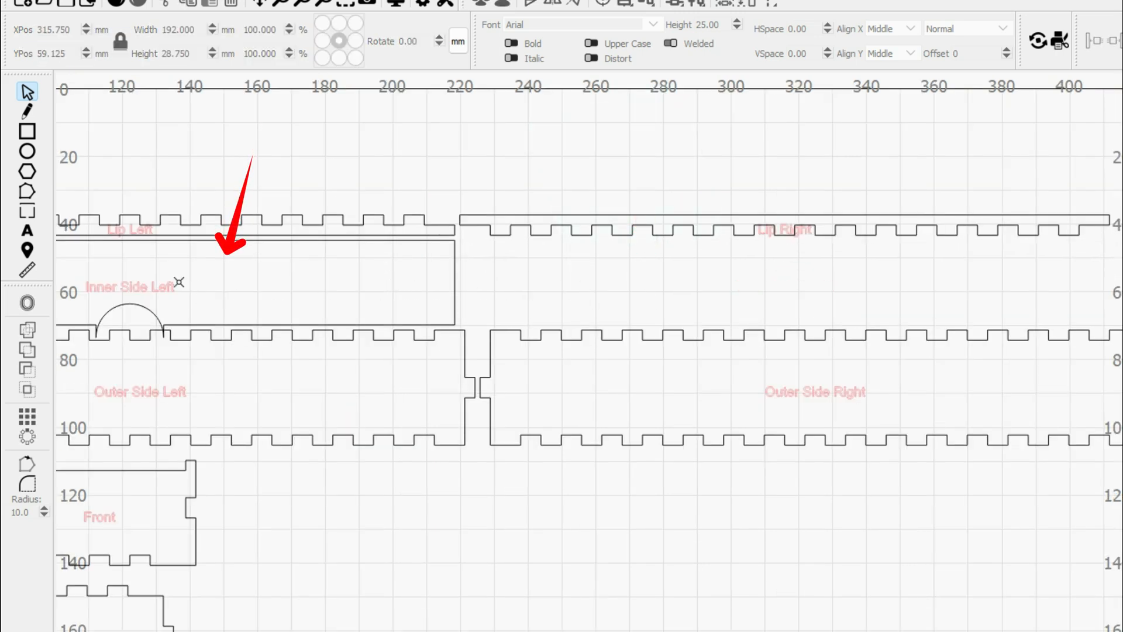
Draw two 192 × 5 mm strips and place them below Outer Side Left.
left_click(179, 281)
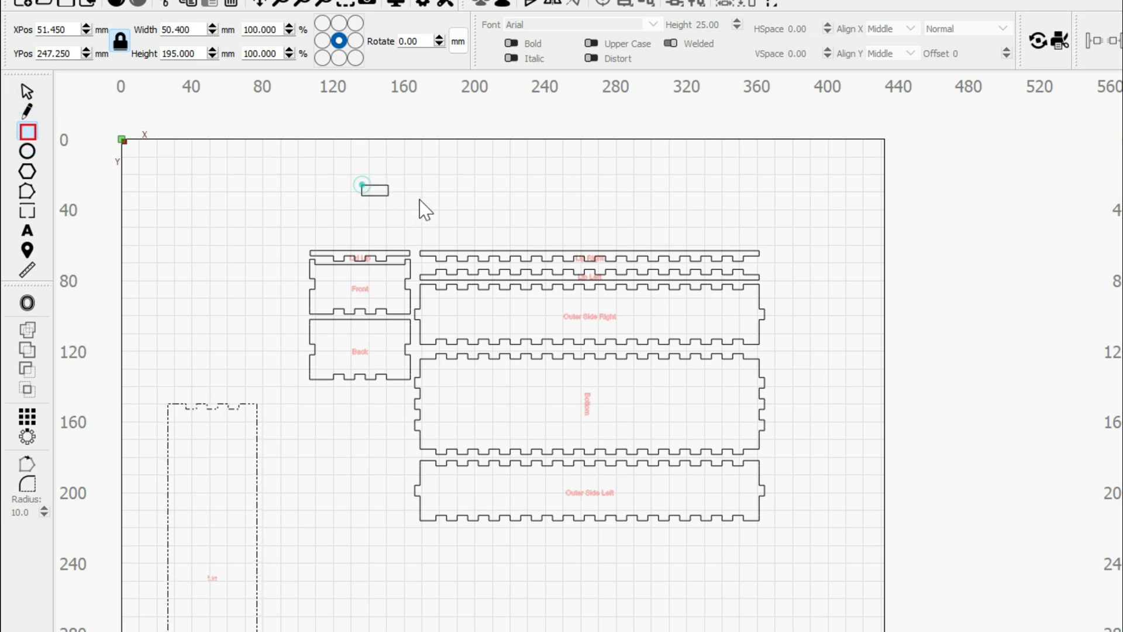
mouse_move(425, 209)
left_mouse_down()
mouse_move(627, 216)
mouse_move(621, 205)
left_mouse_up()
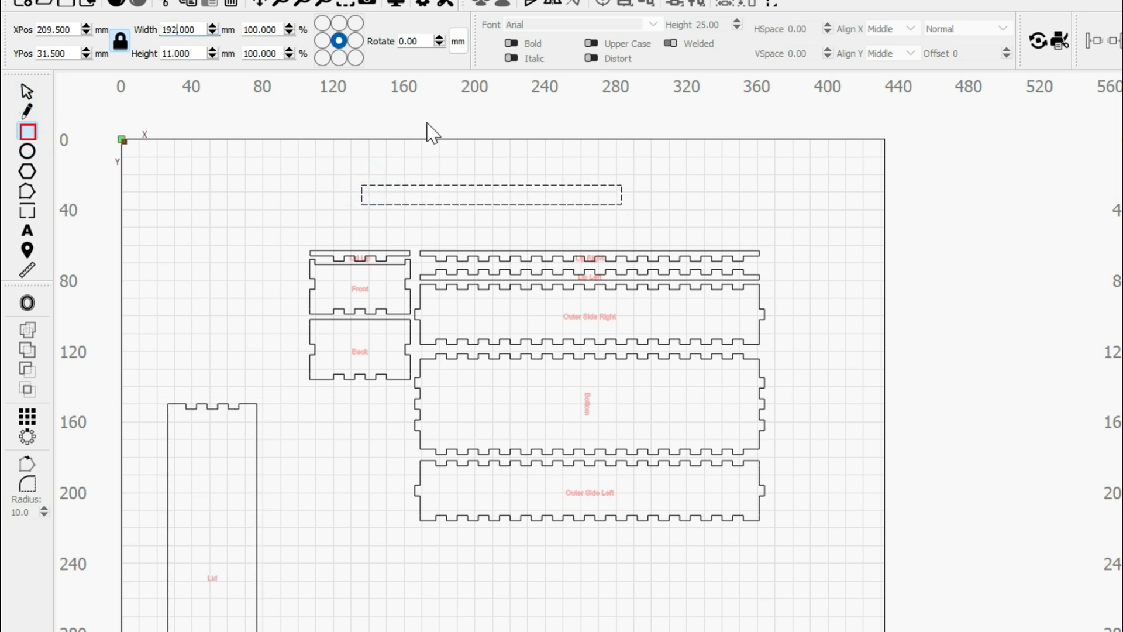
key("Tab")
key("Tab")
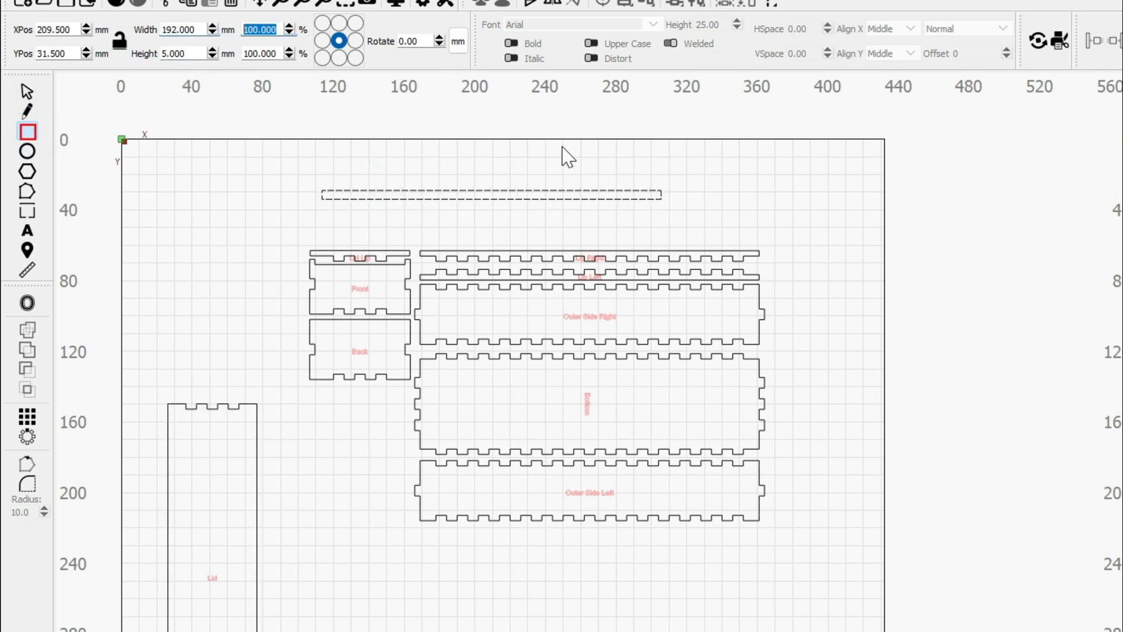
key("Escape")
left_click_drag(492, 195, 590, 534)
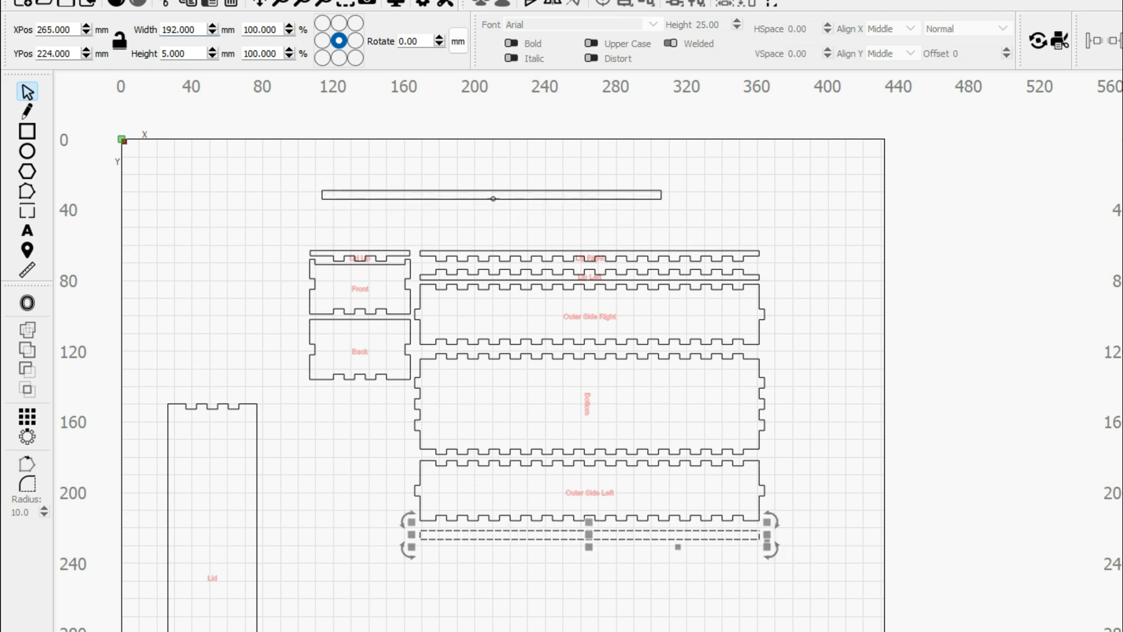
left_click_drag(533, 190, 626, 552)
Centre-align the strips with the right-hand parts, nudge them into place, and move the Lid right.
left_click(626, 539, "shift")
left_click_drag(817, 221, 402, 629)
left_click_drag(414, 206, 773, 622)
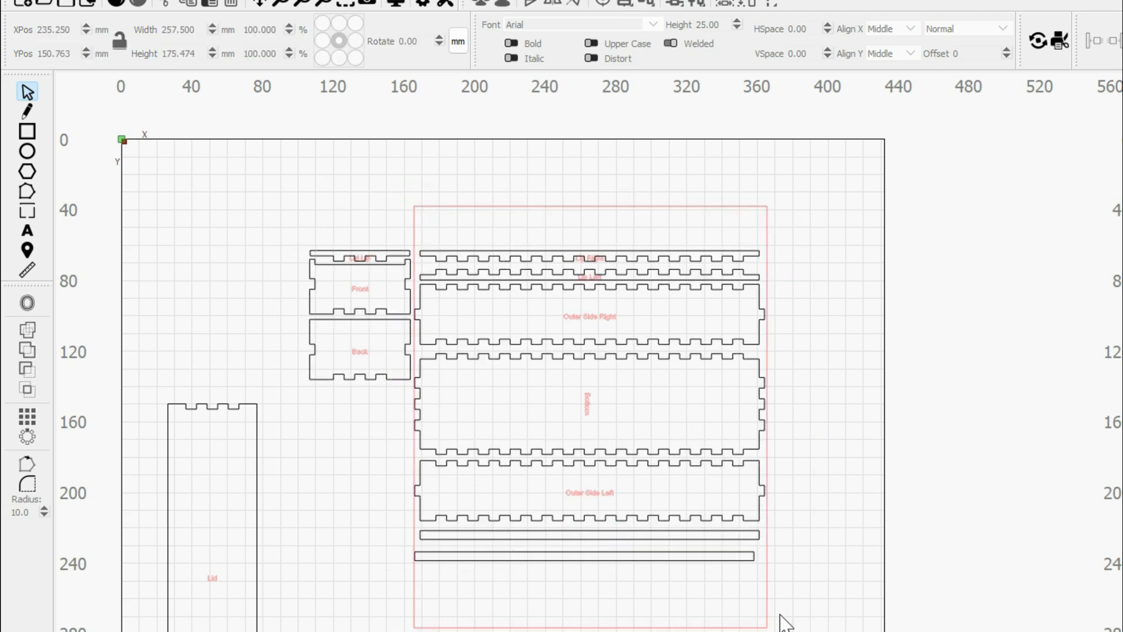
left_click(626, 3)
left_click(705, 40)
left_click(680, 539)
key("Up")
key("Down")
left_click(682, 560)
key("Up")
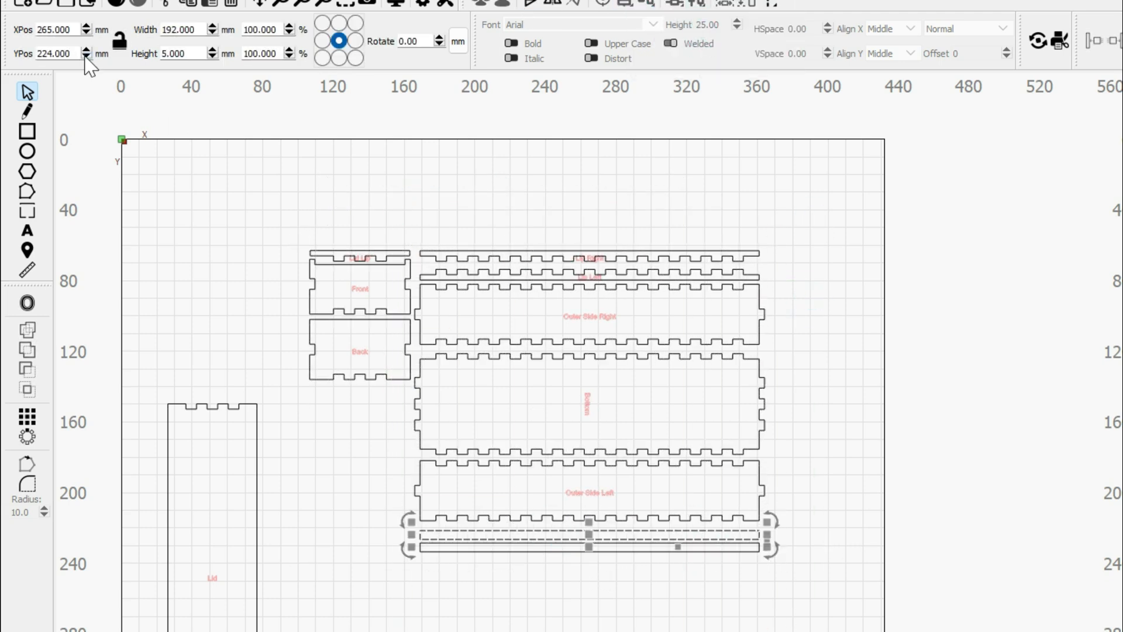
left_click_drag(210, 581, 829, 382)
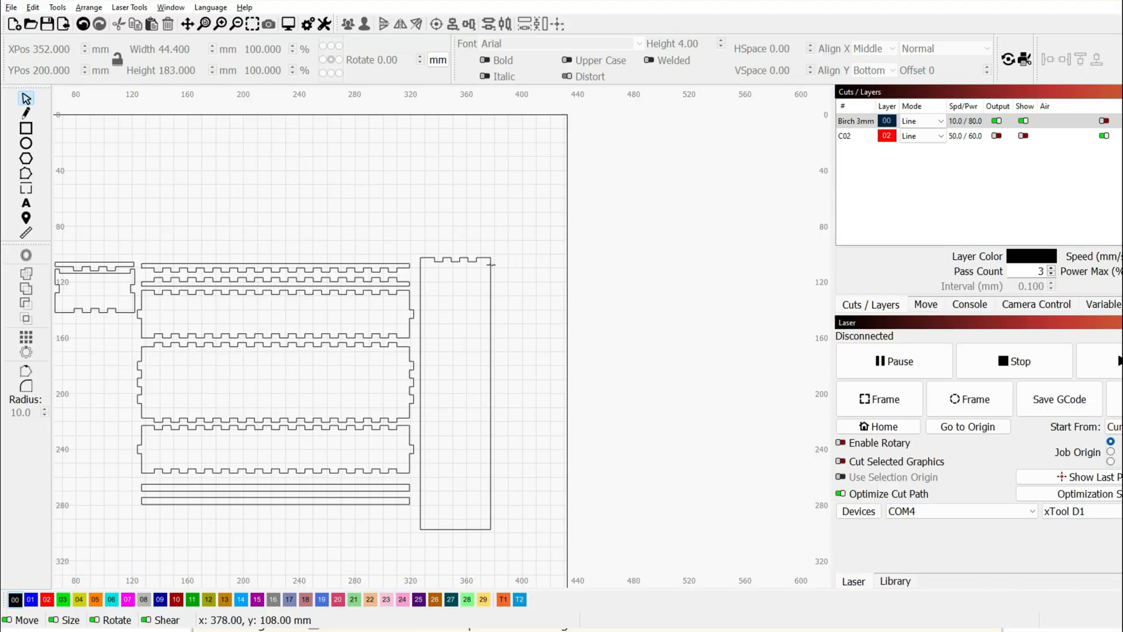
Draw a 44.4 × 183 mm rectangle beside the Lid.
left_click(490, 261)
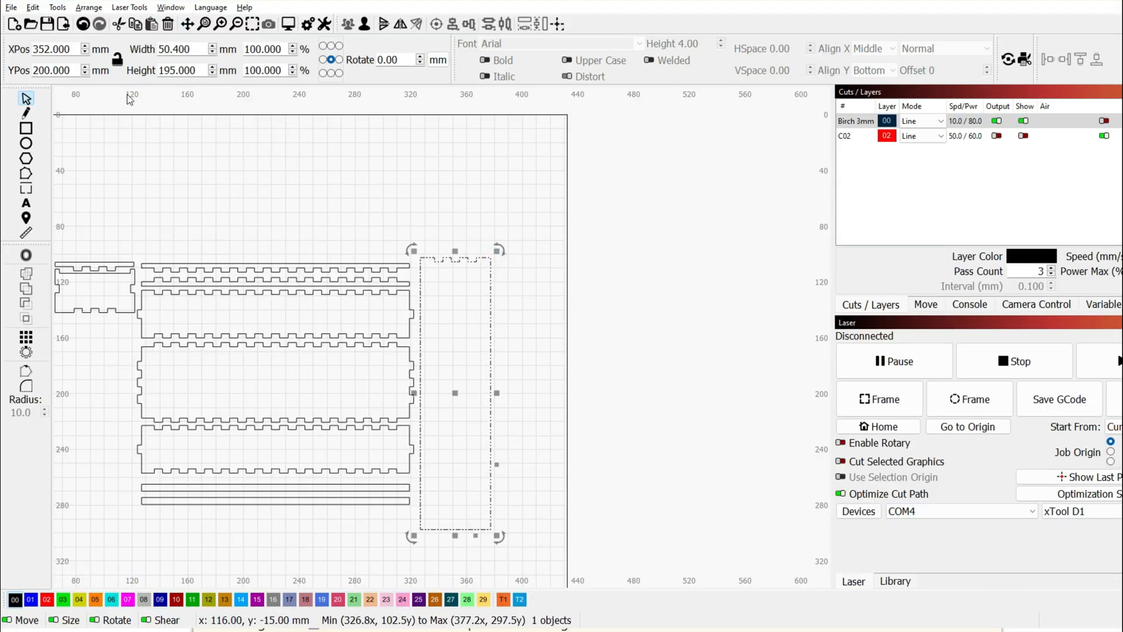
left_click(26, 129)
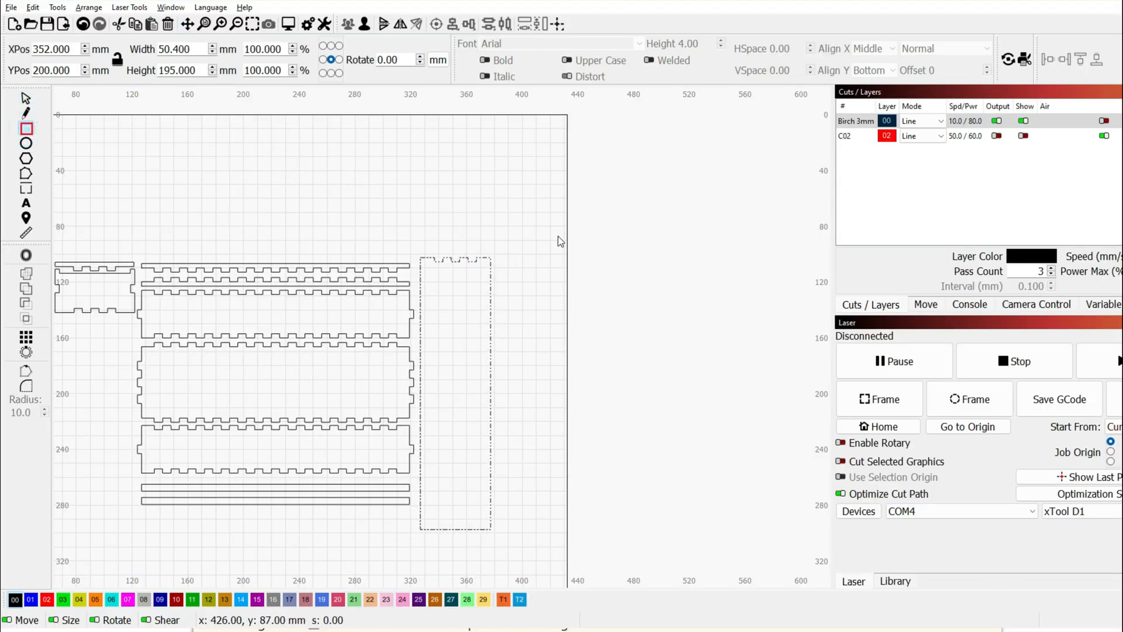
left_click_drag(548, 234, 657, 493)
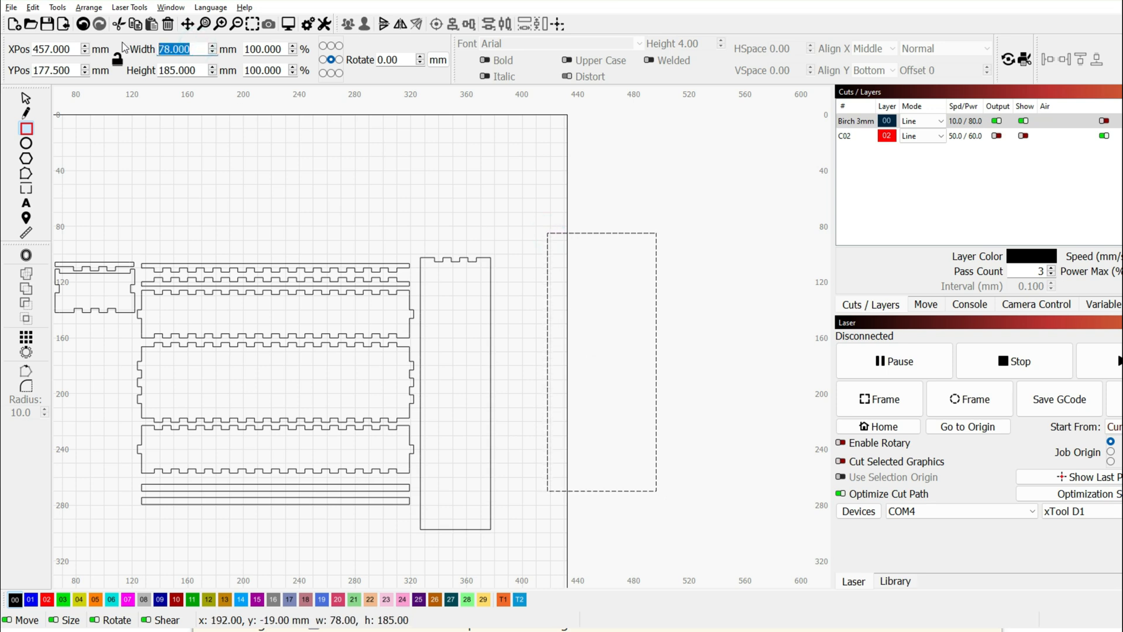
type("44.4")
key("Return")
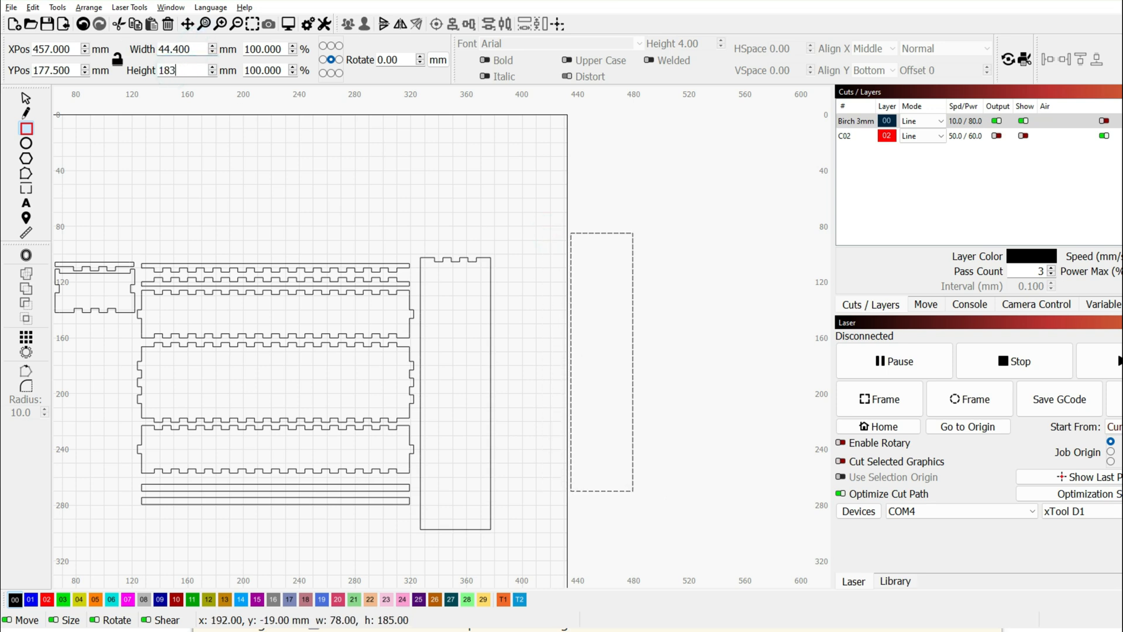
key("Return")
key("Escape")
Centre the rectangle inside the Lid as its inset.
left_click(490, 292, "shift")
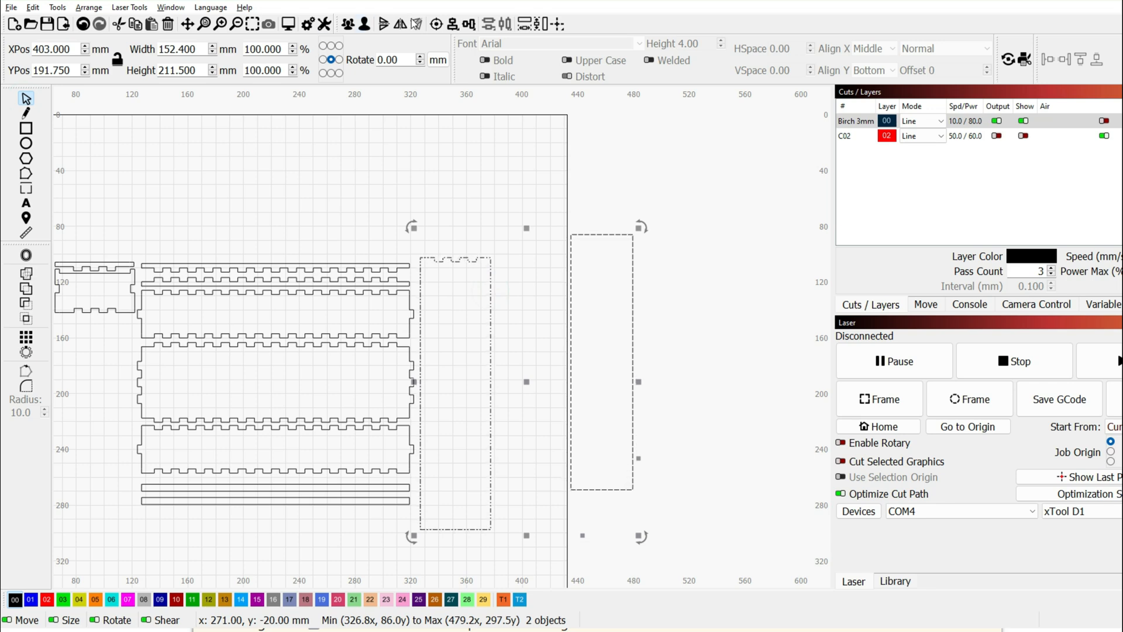
left_click(436, 24)
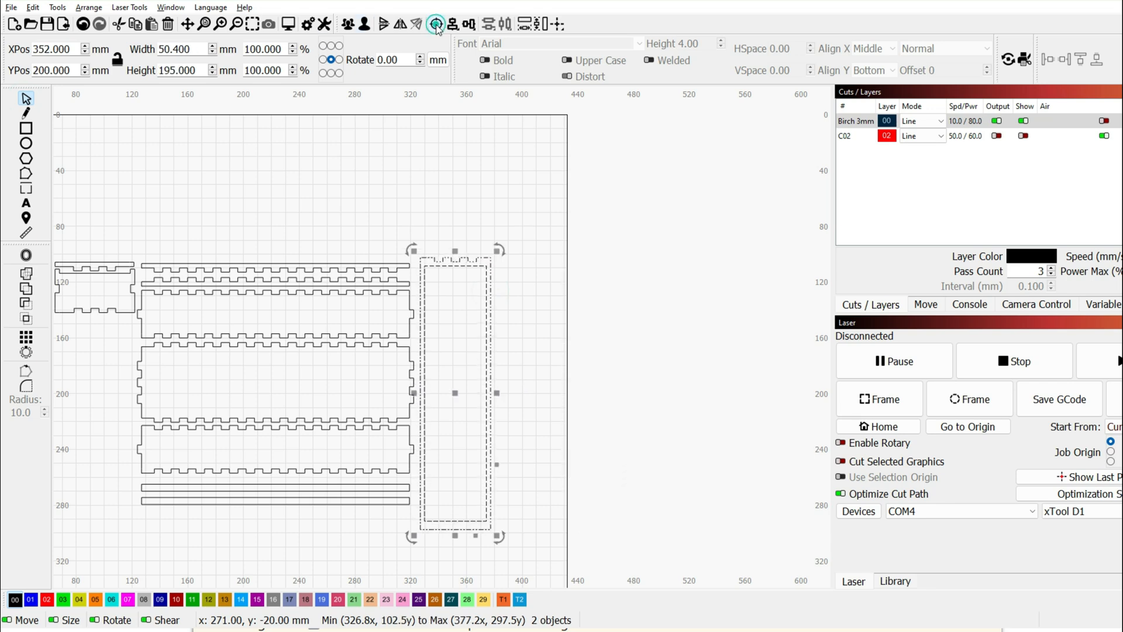
left_click(545, 250)
scroll(508, 335, "up", 3)
left_click_drag(515, 311, 525, 292)
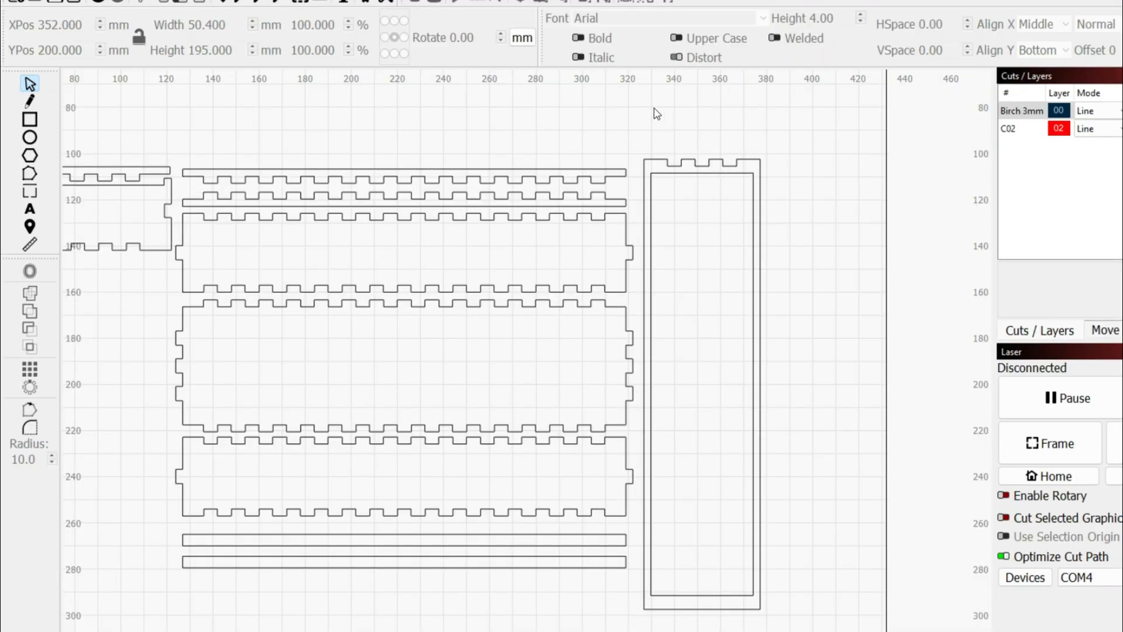
left_click_drag(655, 106, 700, 296)
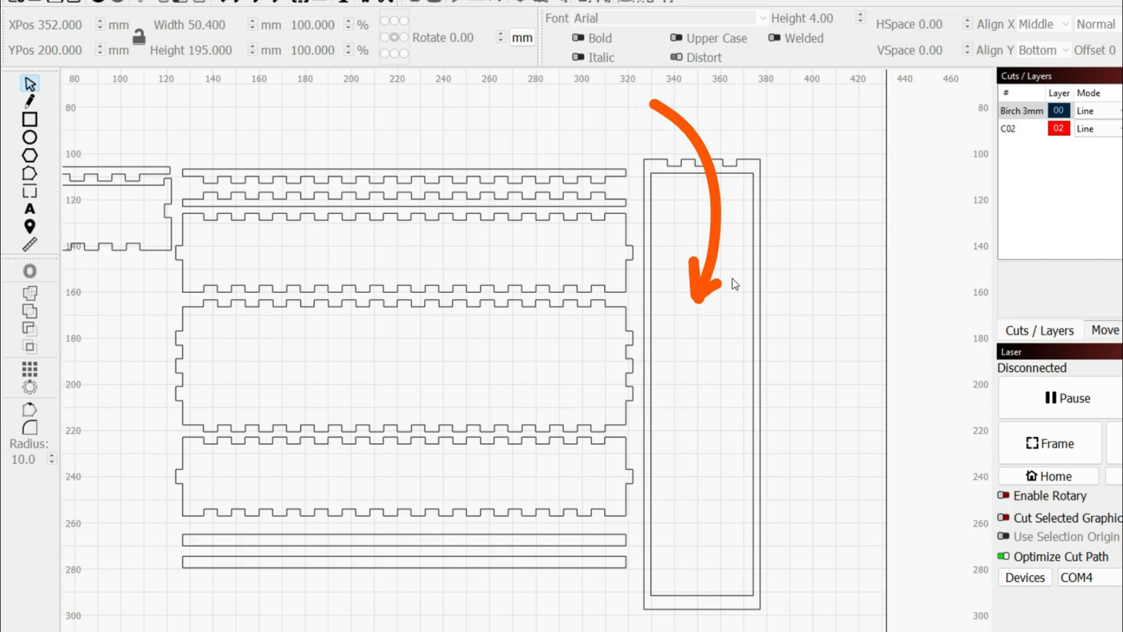